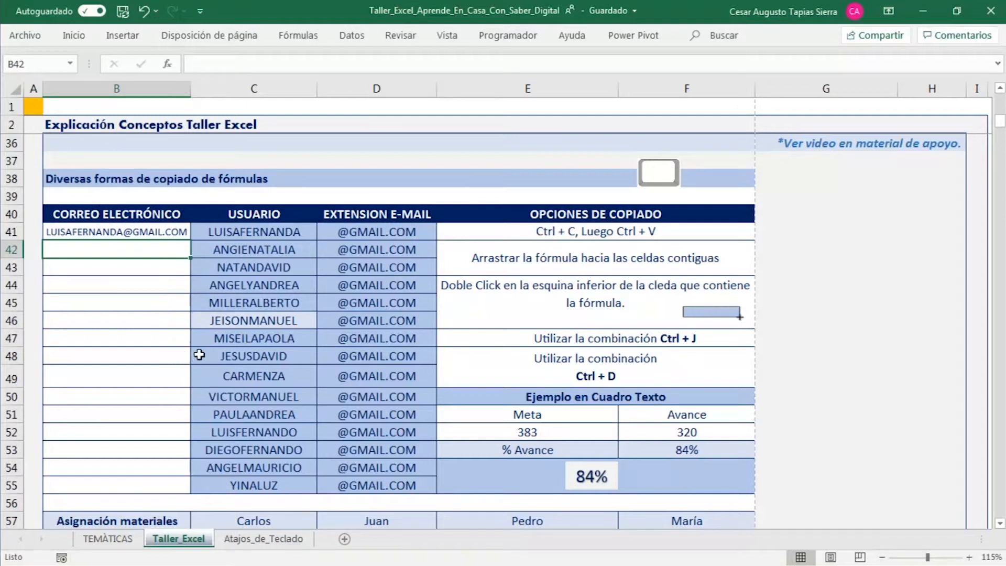
Examine the CORREO ELECTRÓNICO, USUARIO and EXTENSION E-MAIL columns in B40:D55
{"action": "left_click_drag", "start_coordinate": [123, 214], "coordinate": [372, 481]}
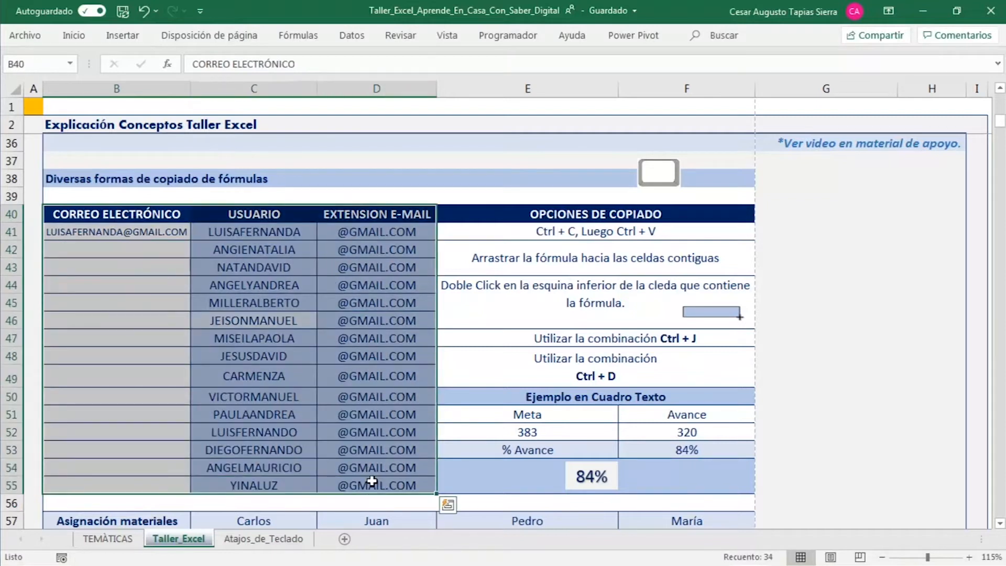
{"action": "left_click", "coordinate": [116, 214]}
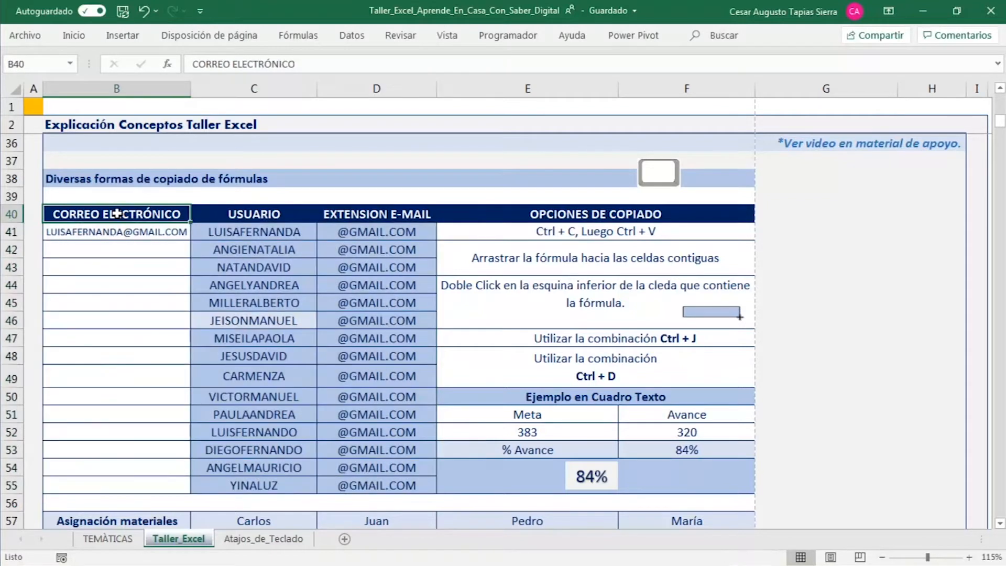
{"action": "left_click", "coordinate": [262, 212]}
{"action": "left_click", "coordinate": [266, 232]}
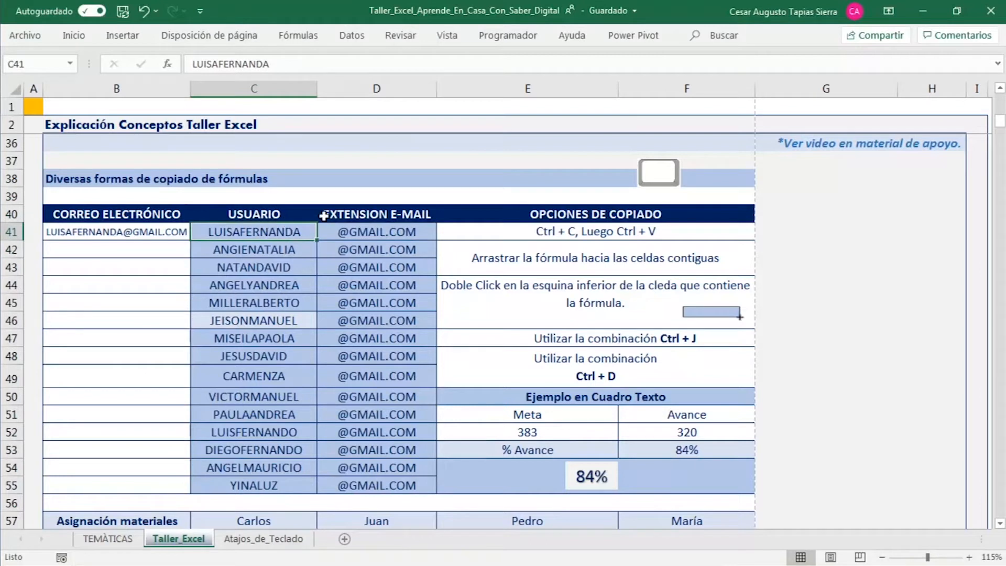
{"action": "left_click", "coordinate": [383, 214]}
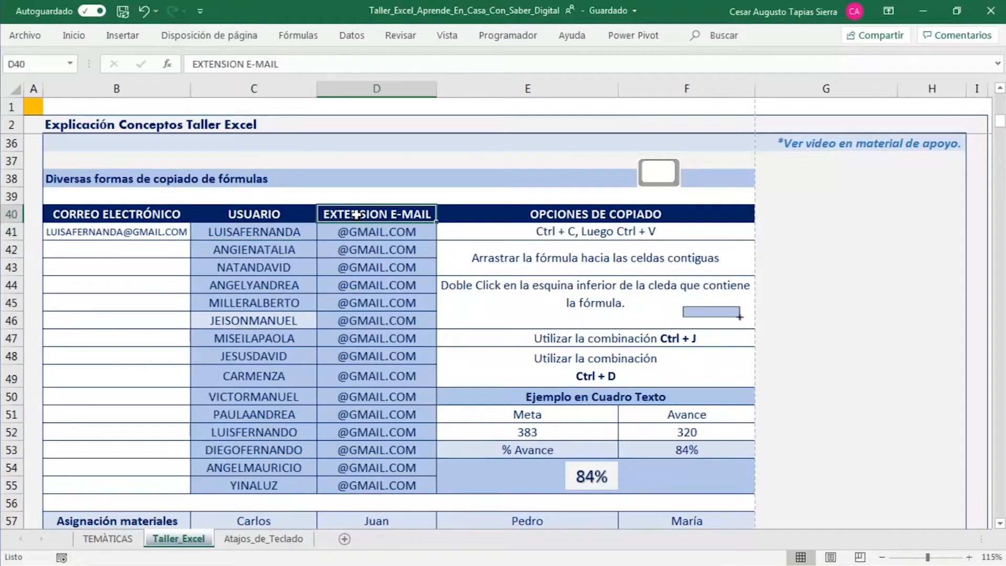
{"action": "left_click_drag", "start_coordinate": [378, 229], "coordinate": [388, 485]}
{"action": "left_click", "coordinate": [293, 235]}
{"action": "left_click", "coordinate": [269, 213]}
Examine the CONCATENAR formula in B41 and its source cells C41 and D41
{"action": "left_click", "coordinate": [156, 232]}
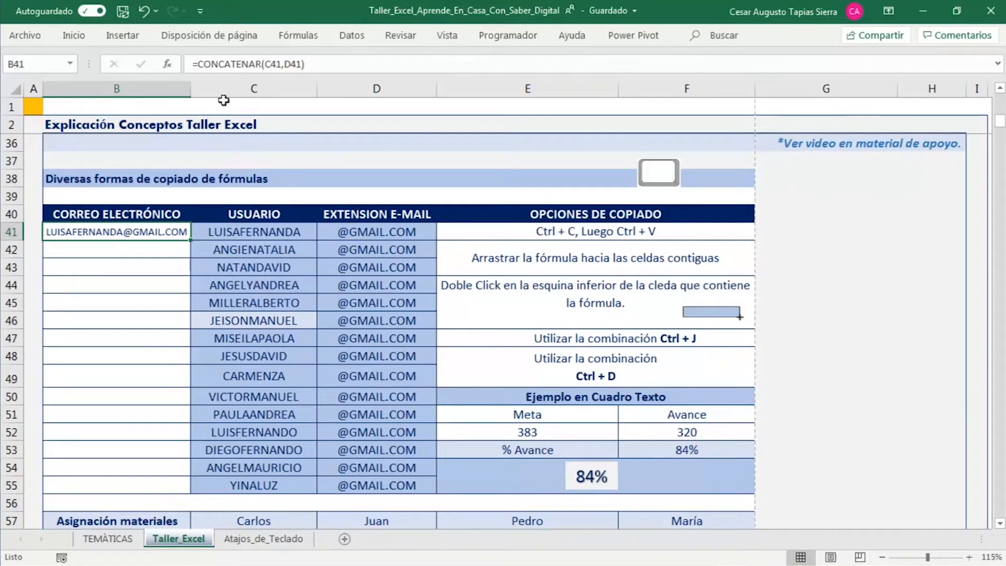
{"action": "left_click", "coordinate": [237, 233]}
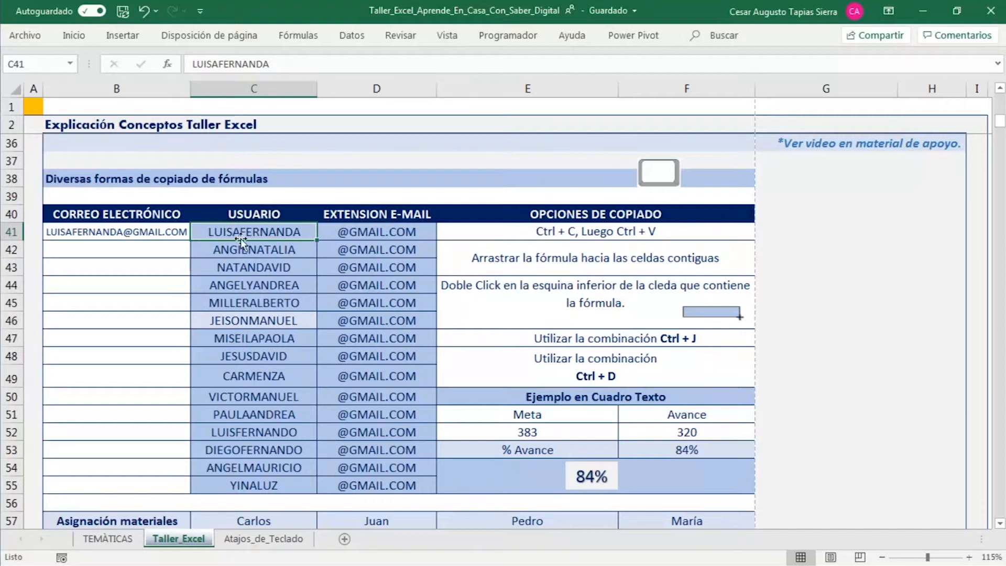
{"action": "key", "text": "Left"}
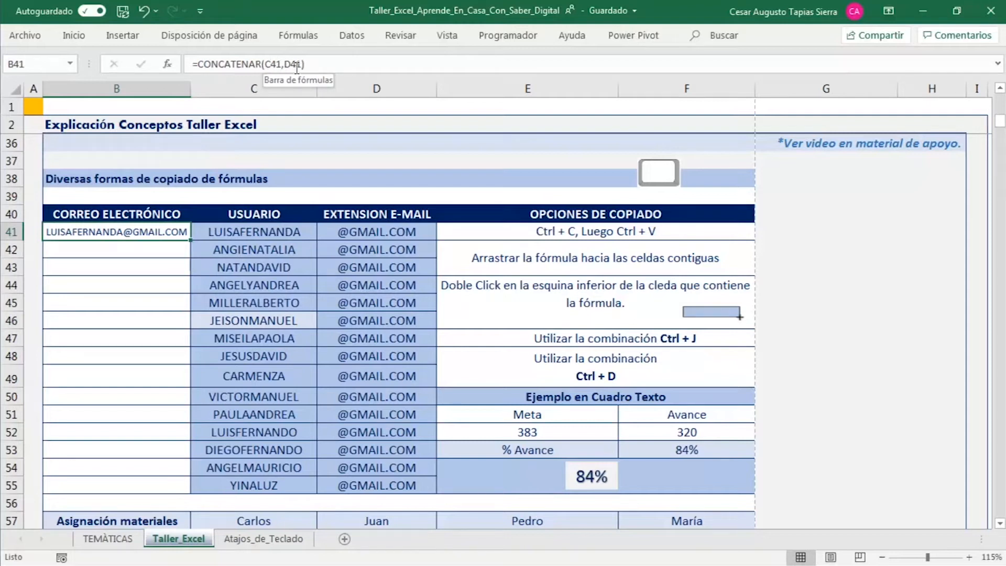
{"action": "left_click", "coordinate": [248, 231]}
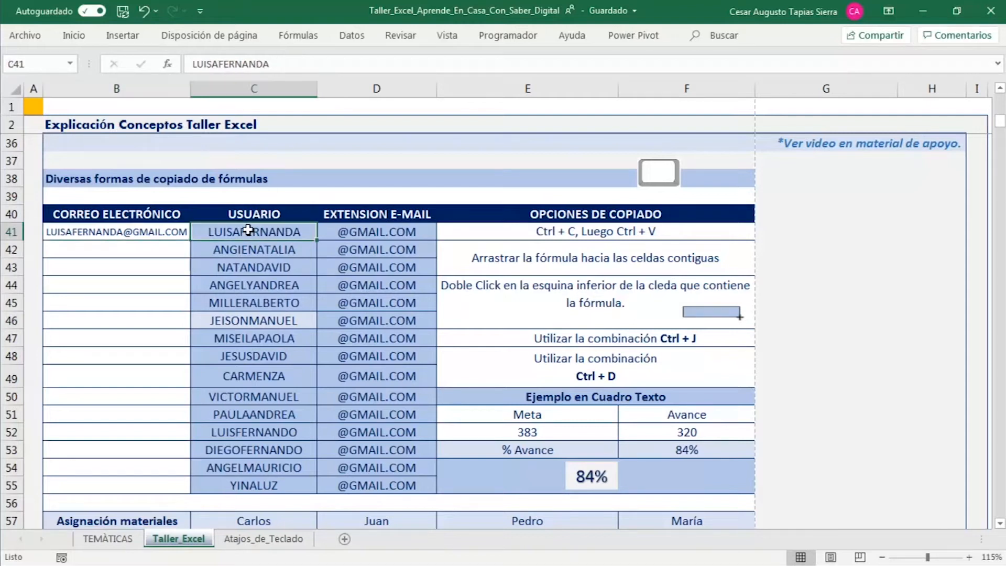
{"action": "left_click_drag", "start_coordinate": [248, 231], "coordinate": [348, 232]}
{"action": "left_click", "coordinate": [276, 231]}
{"action": "left_click", "coordinate": [355, 229]}
{"action": "left_click", "coordinate": [166, 232]}
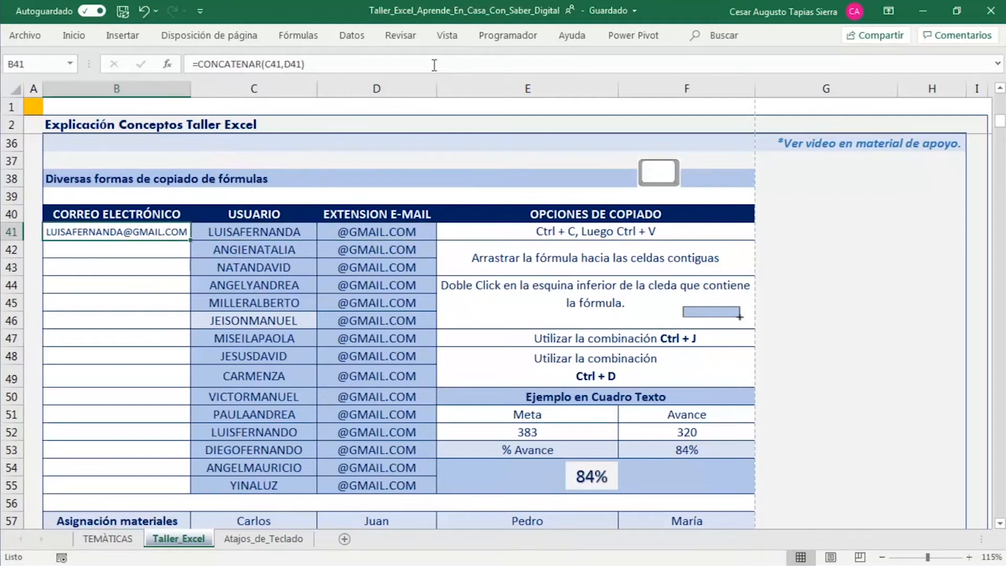
Trace the precedents of the formula in cell B41 and follow the arrows to its source cells
{"action": "left_click", "coordinate": [302, 36]}
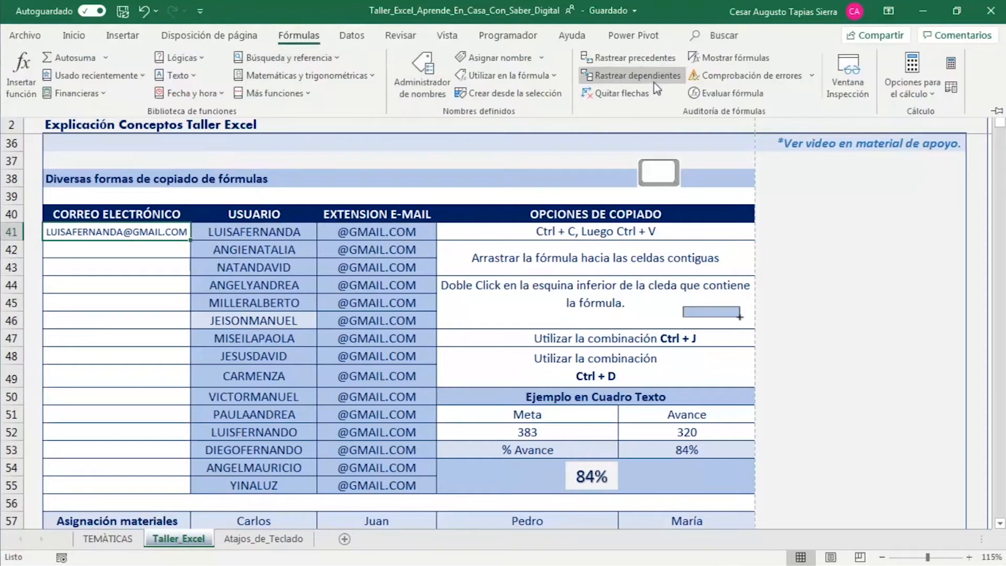
{"action": "left_click", "coordinate": [626, 59]}
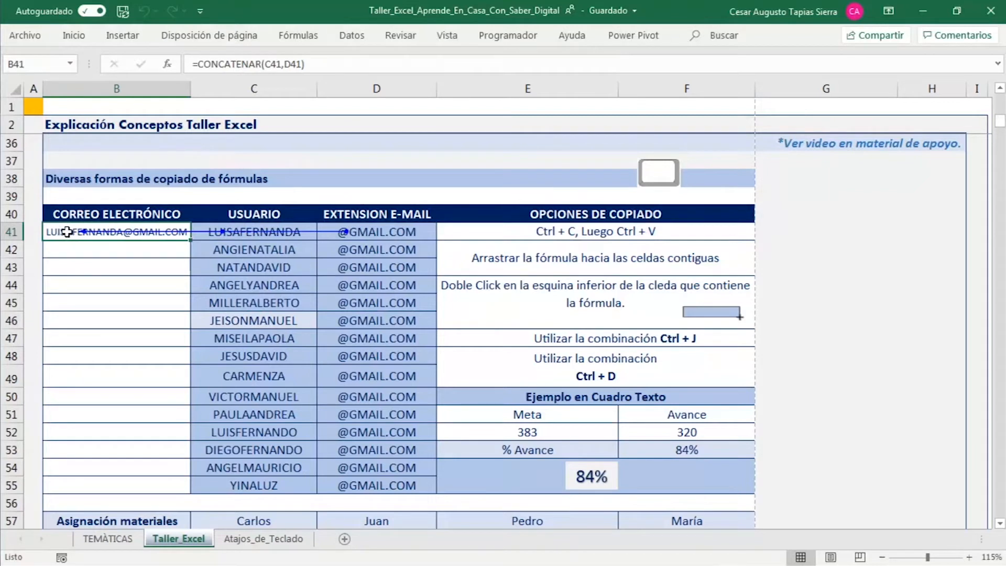
{"action": "left_click", "coordinate": [300, 37]}
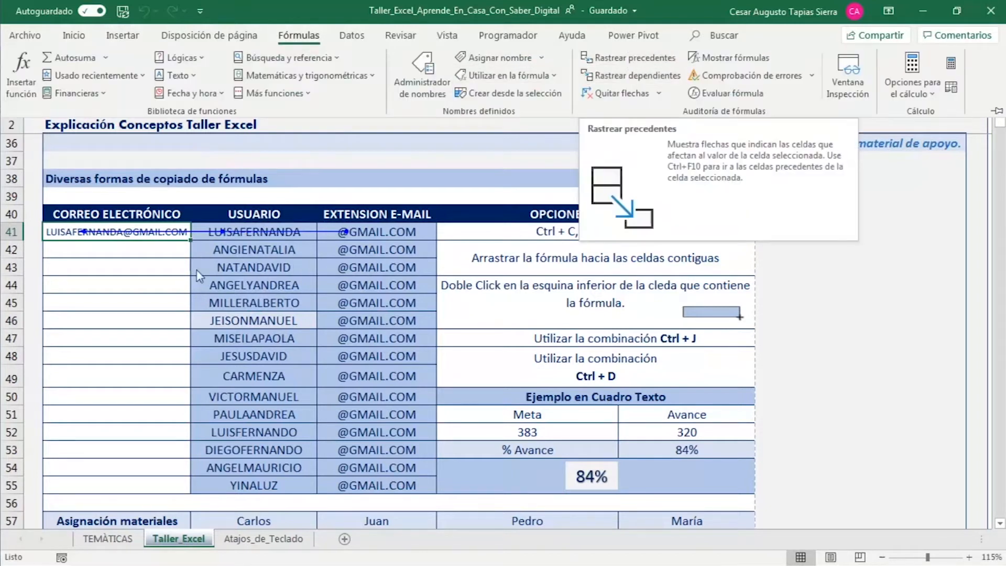
{"action": "left_click", "coordinate": [129, 261]}
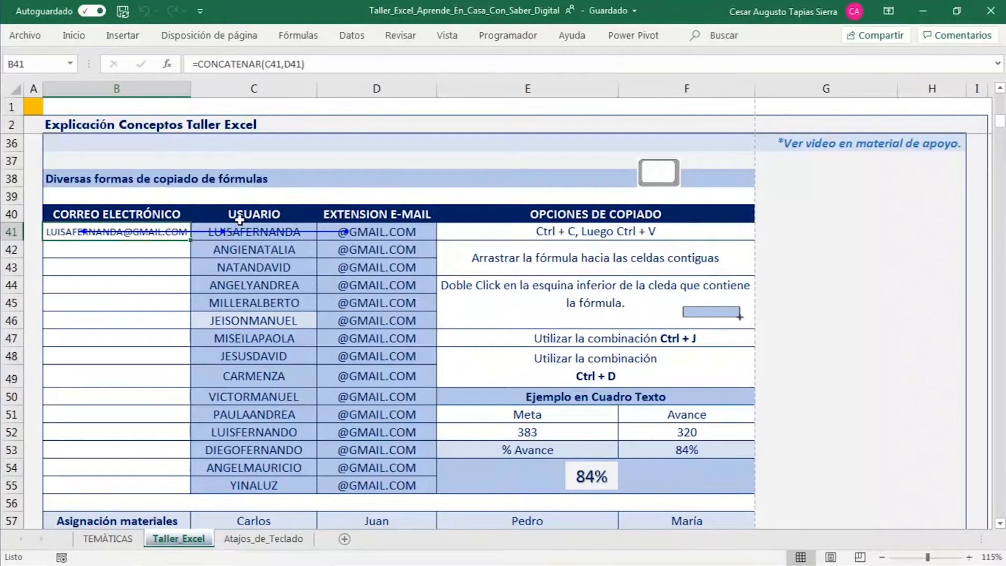
{"action": "left_click", "coordinate": [358, 235]}
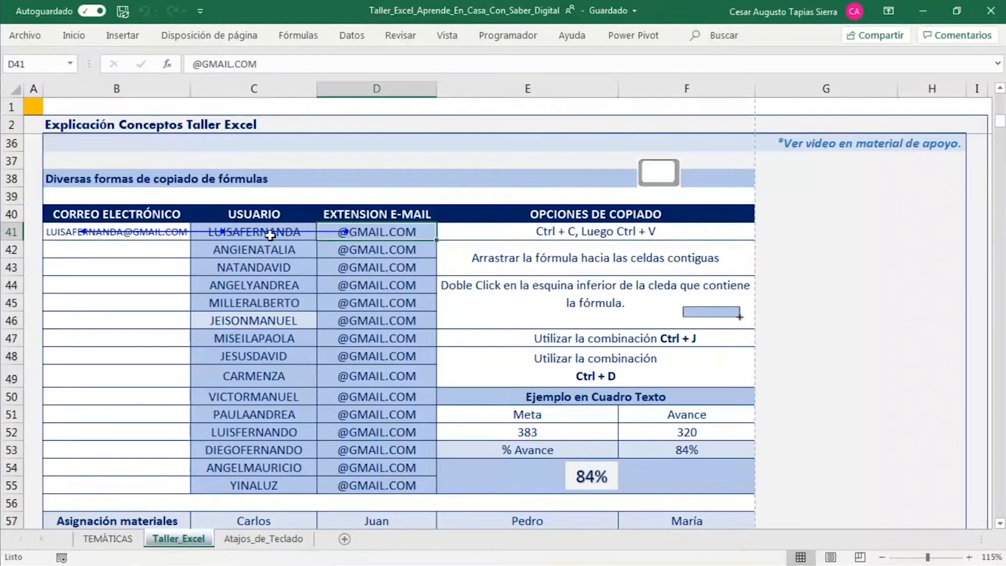
Remove the precedent trace arrows from cell B41
{"action": "left_click", "coordinate": [57, 233]}
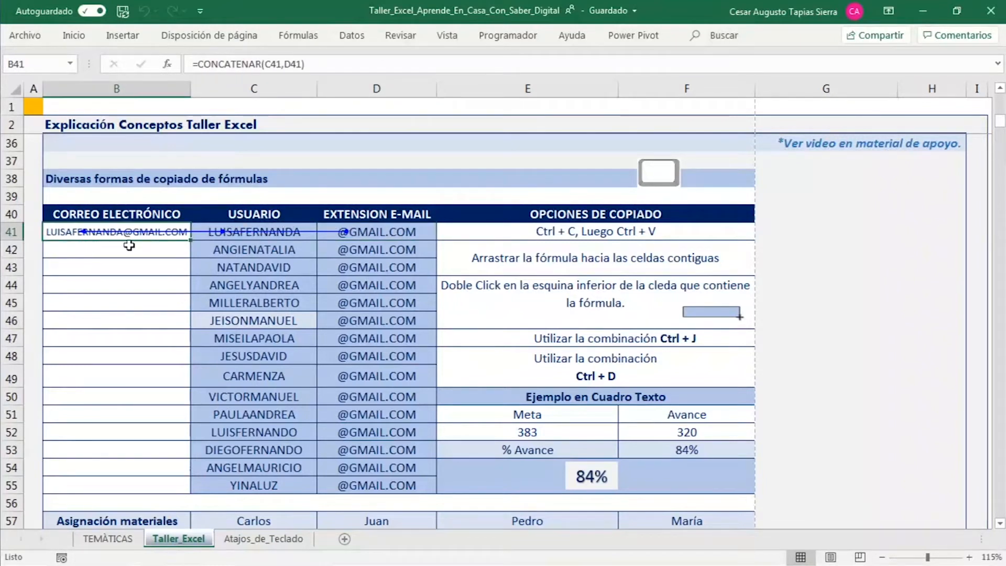
{"action": "left_click", "coordinate": [298, 35]}
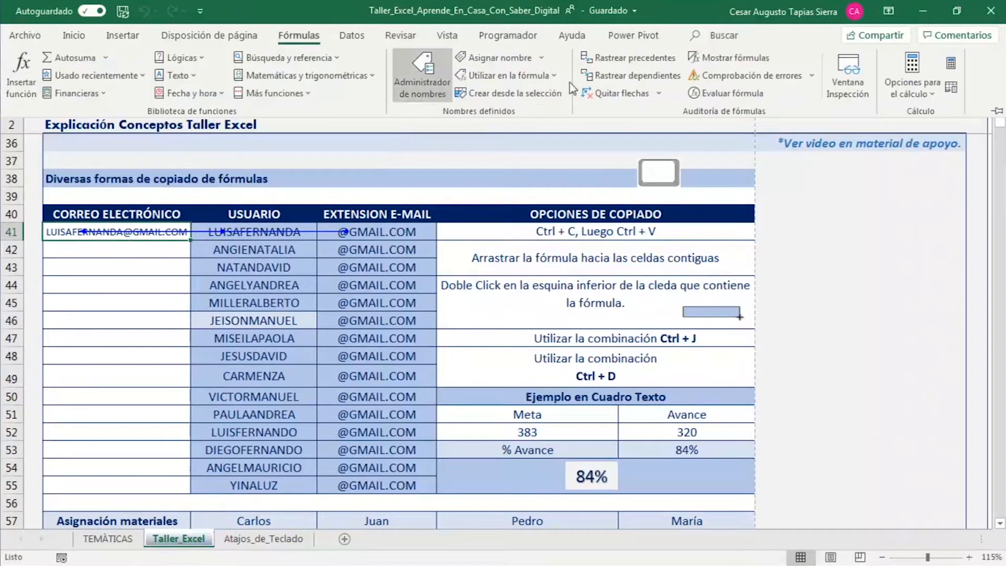
{"action": "left_click", "coordinate": [616, 99]}
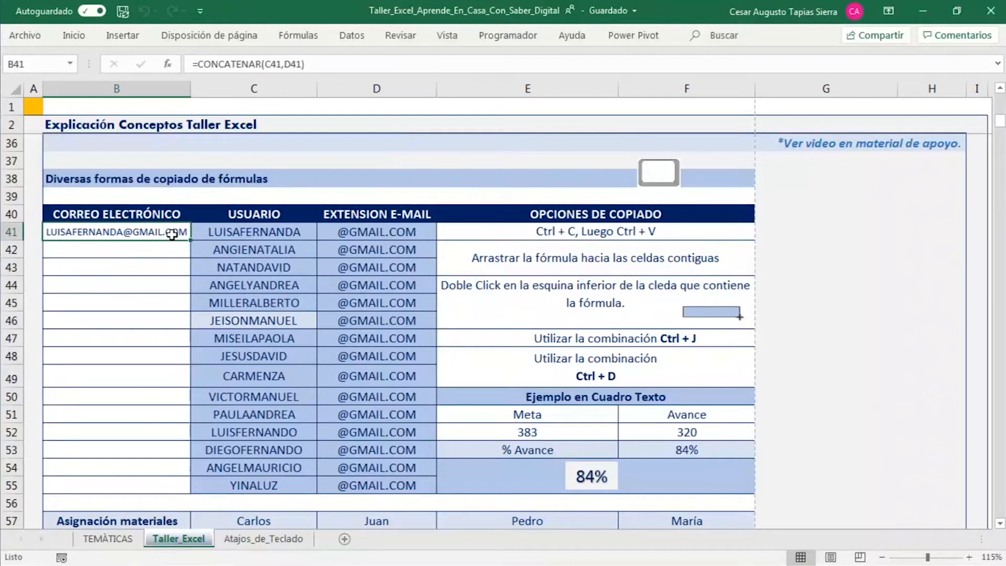
Copy the formula from B41 and paste it into B42:B45
{"action": "key", "text": "ctrl+c"}
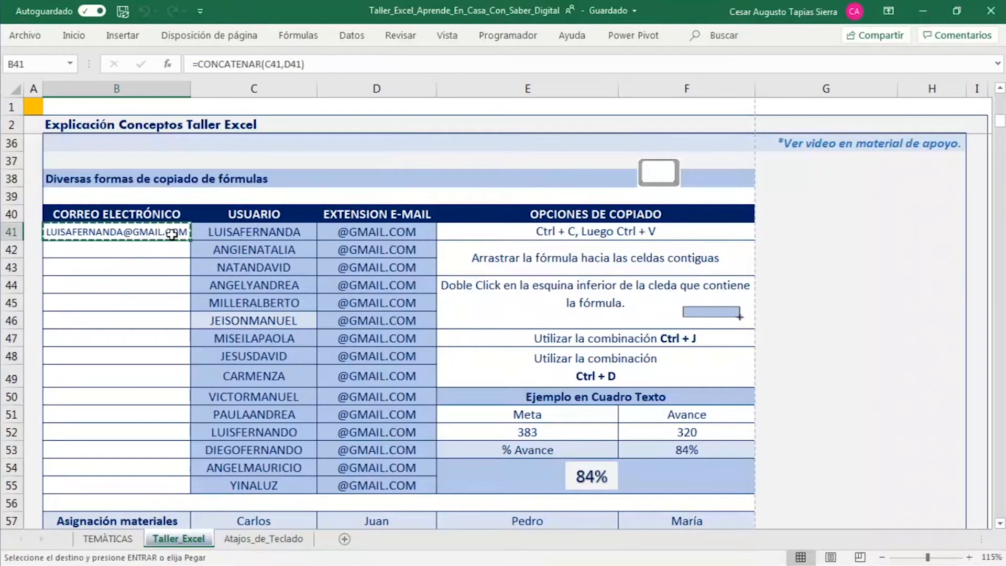
{"action": "left_click_drag", "start_coordinate": [167, 249], "coordinate": [164, 479]}
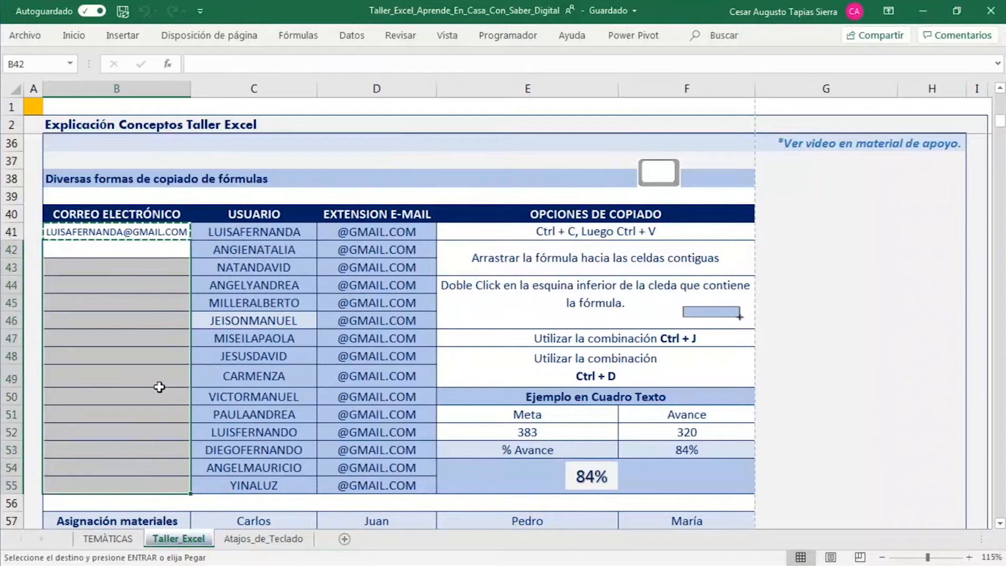
{"action": "left_click", "coordinate": [161, 252]}
{"action": "left_click_drag", "start_coordinate": [152, 249], "coordinate": [169, 309]}
{"action": "left_click_drag", "start_coordinate": [142, 256], "coordinate": [153, 297]}
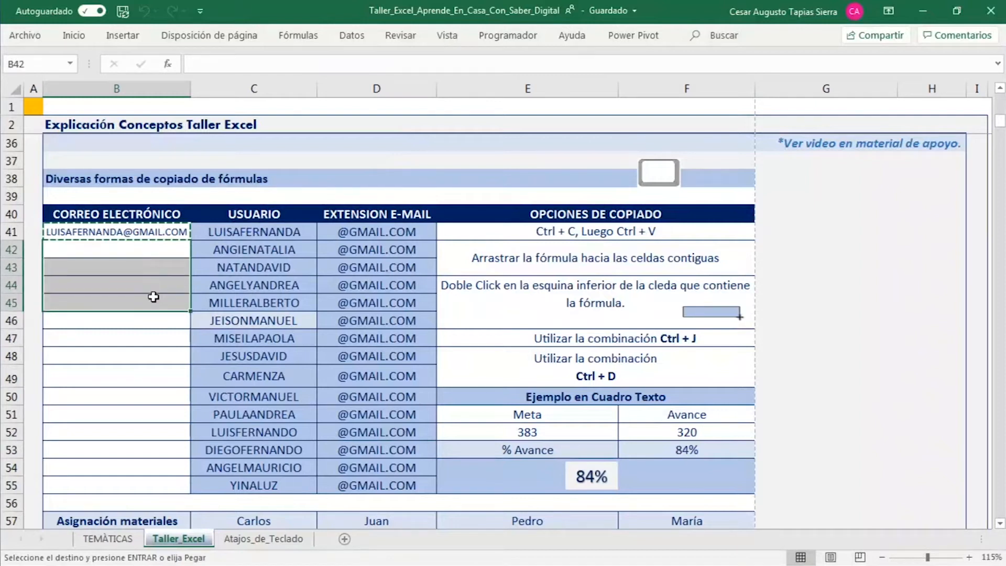
{"action": "key", "text": "ctrl+v"}
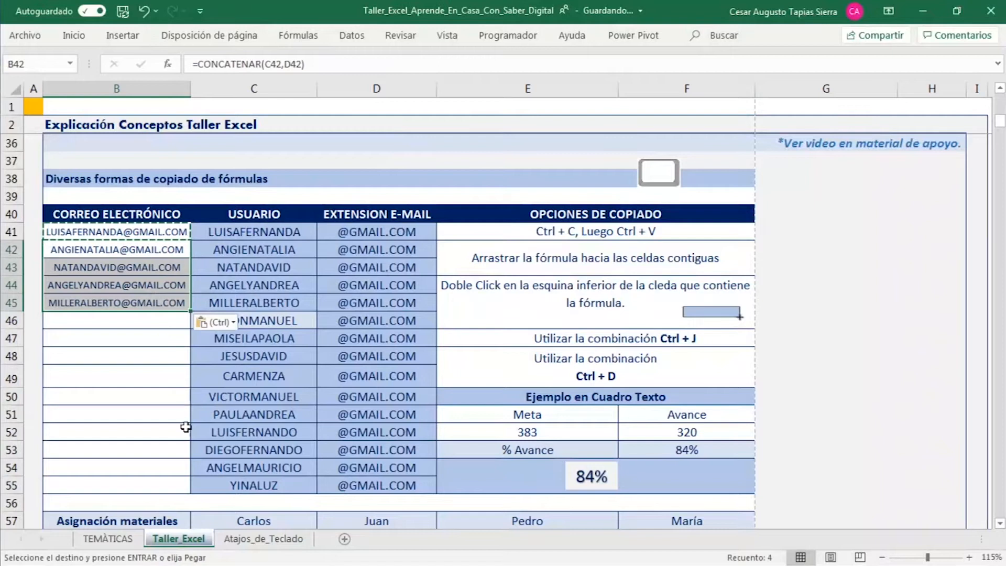
Look at the Atajos_de_Teclado sheet, return to Taller_Excel and check the pasted formula in B42
{"action": "left_click", "coordinate": [236, 545]}
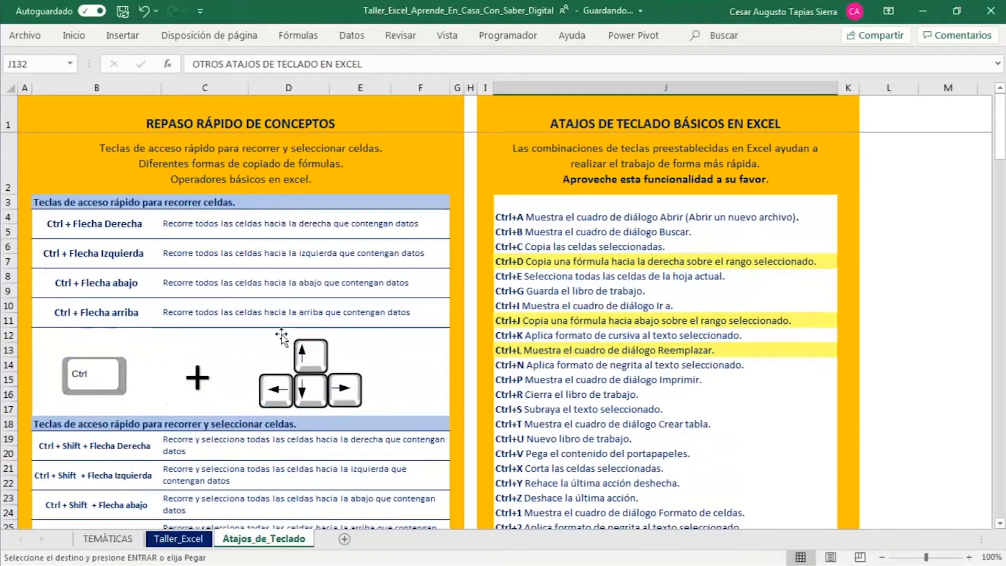
{"action": "left_click", "coordinate": [198, 544]}
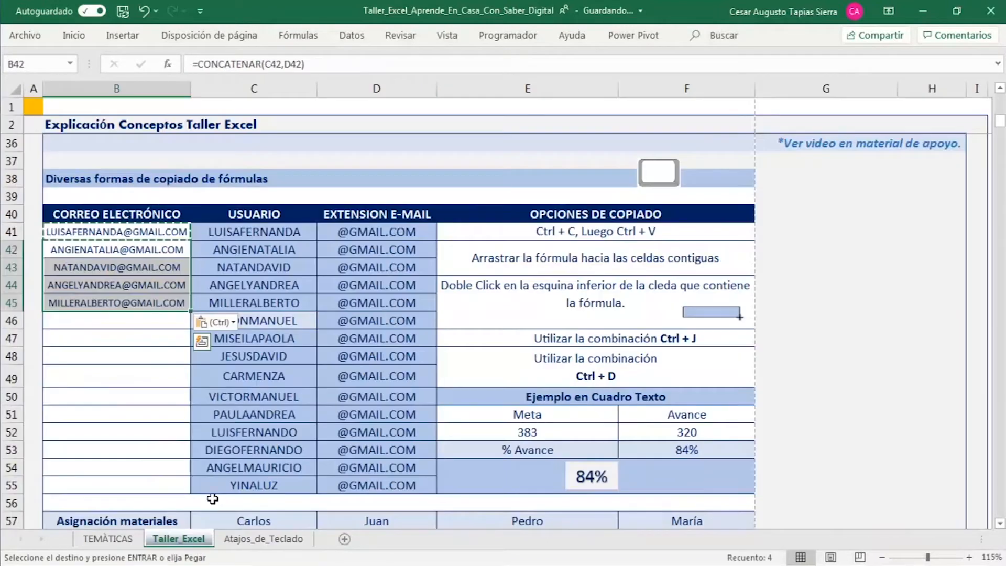
{"action": "left_click", "coordinate": [146, 327]}
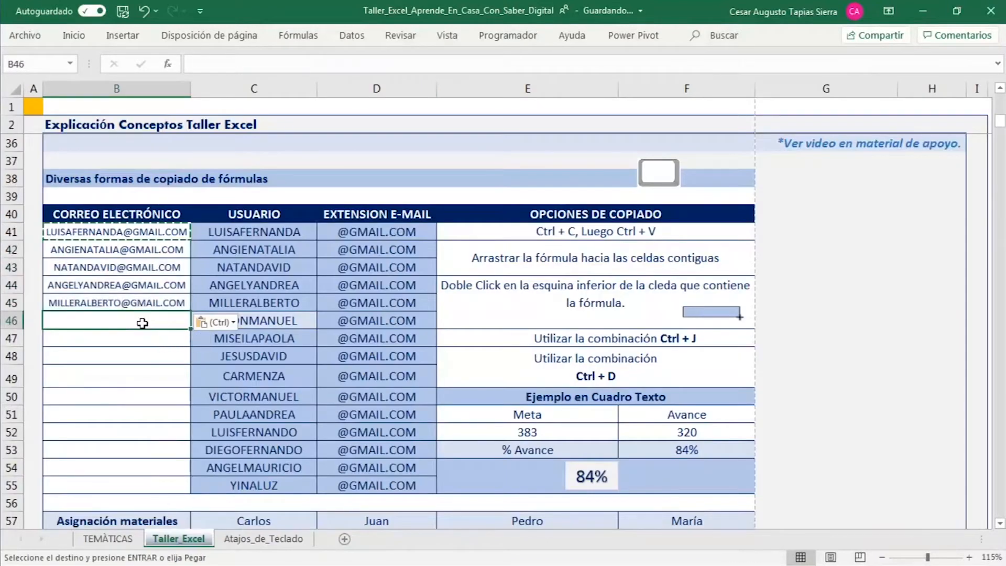
{"action": "left_click", "coordinate": [151, 252]}
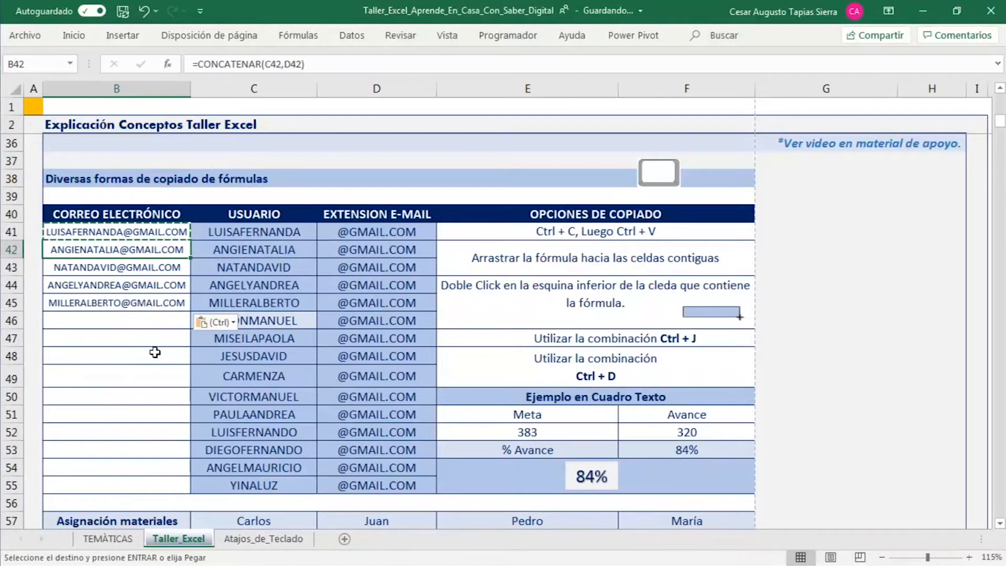
Undo the paste in B42:B45 and cancel the copy selection
{"action": "key", "text": "ctrl+z"}
{"action": "key", "text": "Escape"}
{"action": "left_click", "coordinate": [171, 281]}
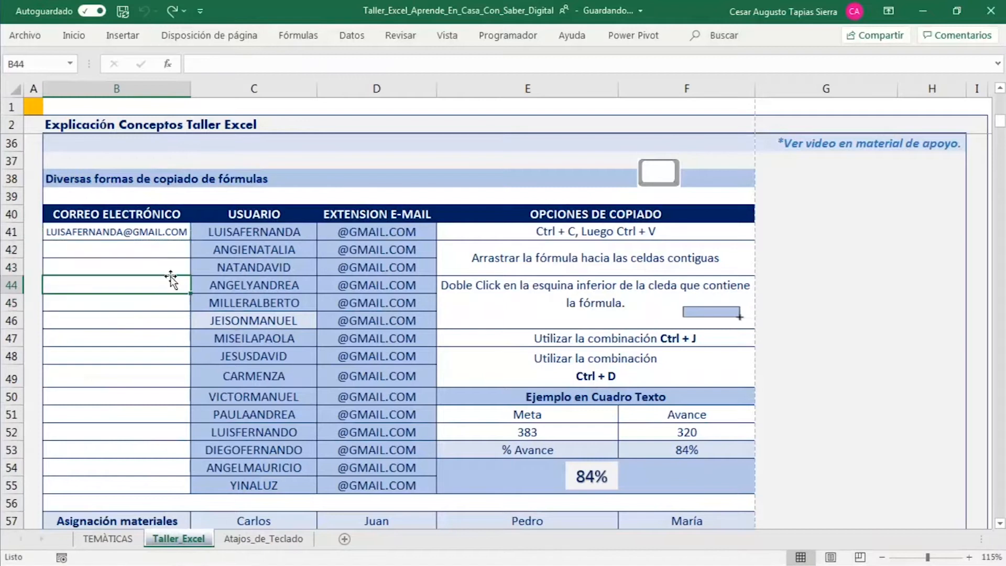
Extend the formula in B41 down through B44 with the fill handle
{"action": "left_click", "coordinate": [179, 234]}
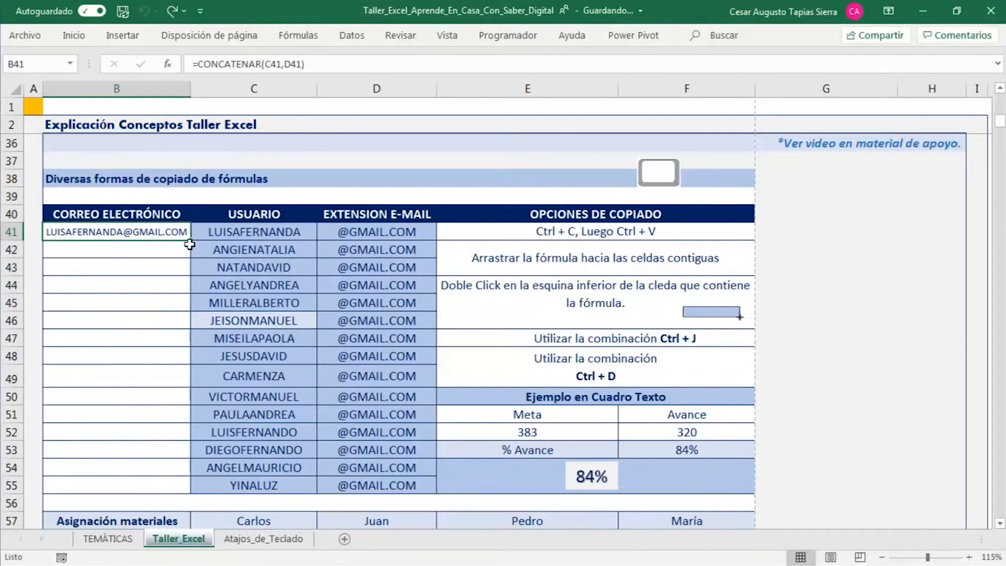
{"action": "scroll", "coordinate": [190, 243], "scroll_direction": "up", "scroll_amount": 6, "text": "ctrl"}
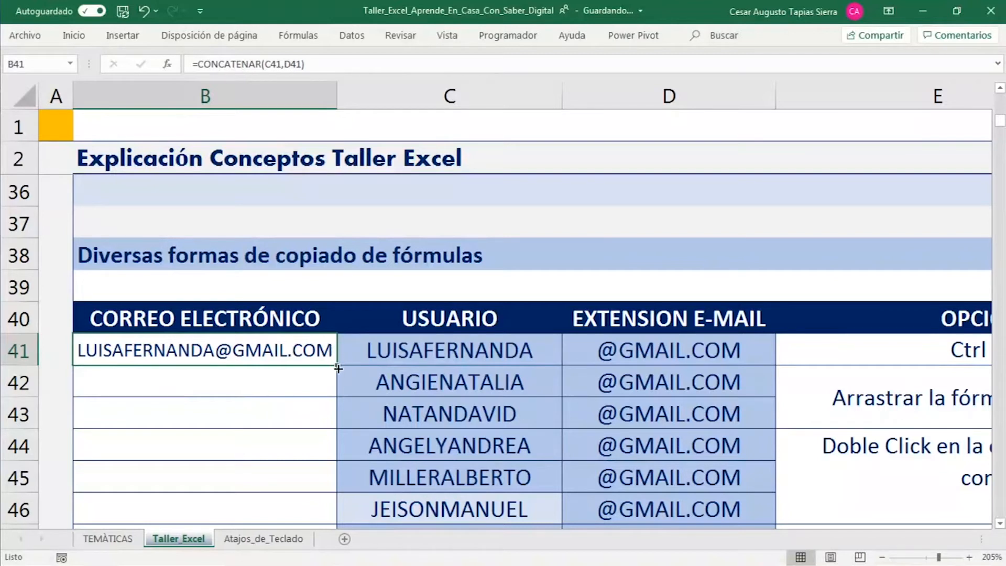
{"action": "mouse_move", "coordinate": [339, 368]}
{"action": "left_mouse_down"}
{"action": "mouse_move", "coordinate": [344, 476]}
{"action": "mouse_move", "coordinate": [326, 355]}
{"action": "left_mouse_up"}
{"action": "left_click_drag", "start_coordinate": [337, 364], "coordinate": [339, 461]}
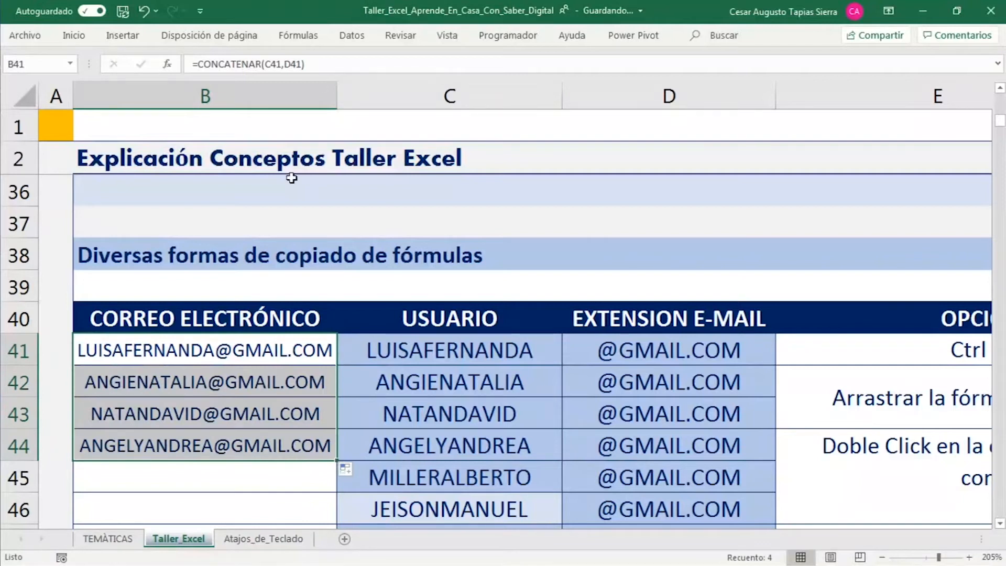
Check the filled formulas in B42:B44 against the original in B41
{"action": "left_click", "coordinate": [301, 374]}
{"action": "left_click", "coordinate": [301, 412]}
{"action": "left_click", "coordinate": [306, 443]}
{"action": "left_click", "coordinate": [318, 418]}
{"action": "left_click", "coordinate": [314, 381]}
{"action": "left_click", "coordinate": [313, 353]}
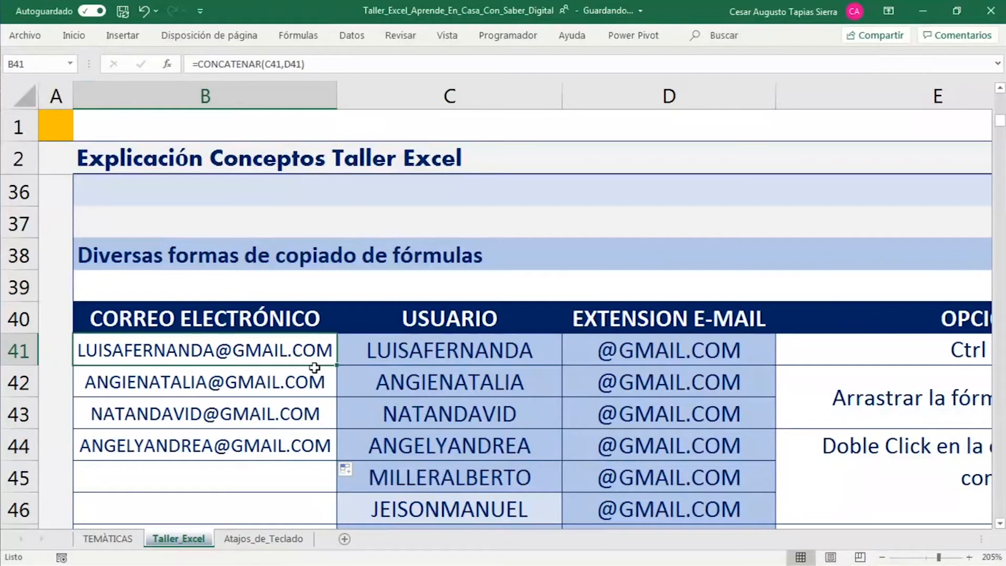
Undo the fill in B42:B44
{"action": "key", "text": "ctrl+z"}
{"action": "scroll", "coordinate": [314, 368], "scroll_direction": "down", "scroll_amount": 4}
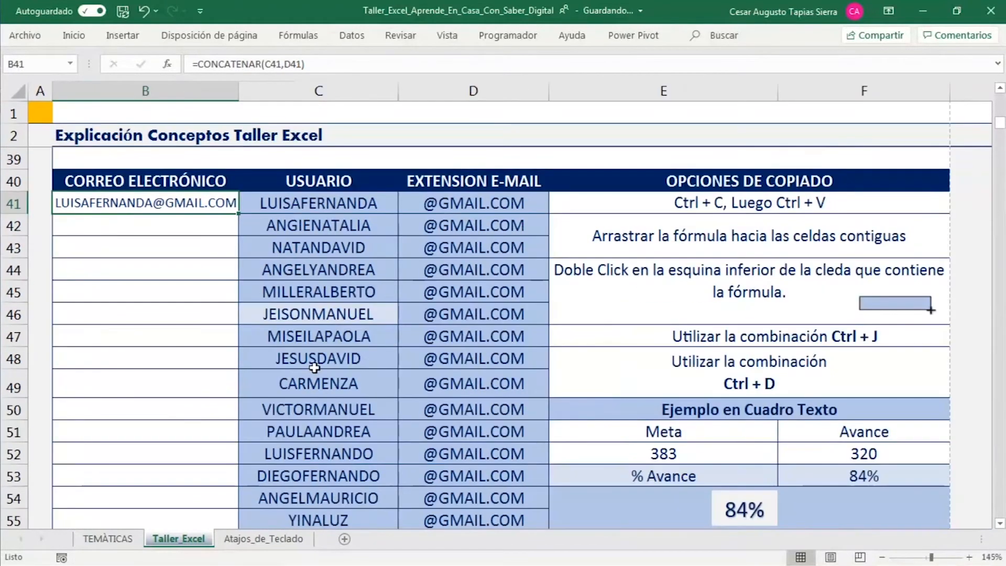
{"action": "scroll", "coordinate": [314, 368], "scroll_direction": "down", "scroll_amount": 1}
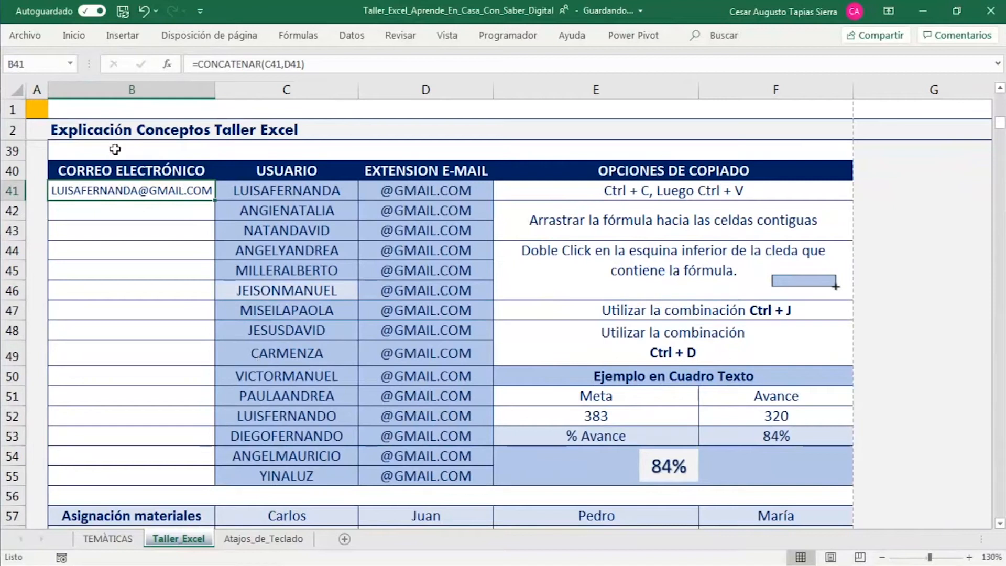
Auto-fill the CONCATENAR formula from B41 down to B55, alongside the whole USUARIO column
{"action": "left_click_drag", "start_coordinate": [286, 195], "coordinate": [287, 473]}
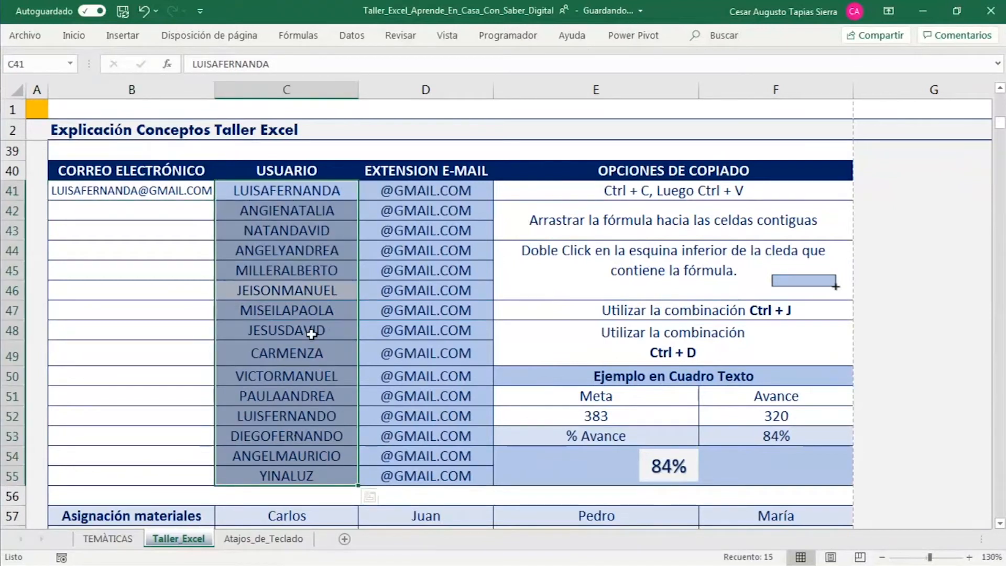
{"action": "left_click", "coordinate": [196, 191]}
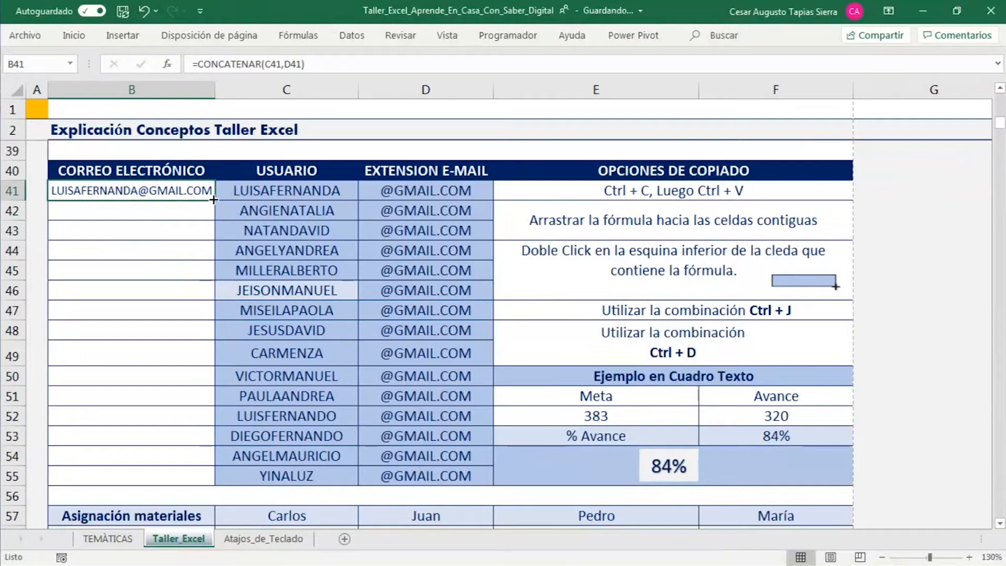
{"action": "double_click", "coordinate": [213, 200]}
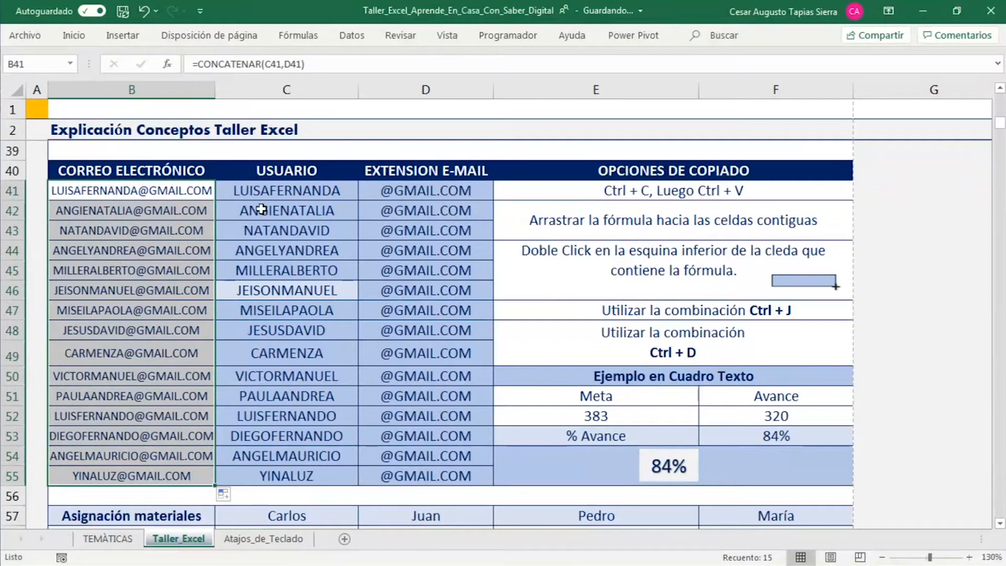
Repeat the auto-fill of the B41 formula down to B55 and check the copied formula in B42
{"action": "left_click", "coordinate": [207, 218]}
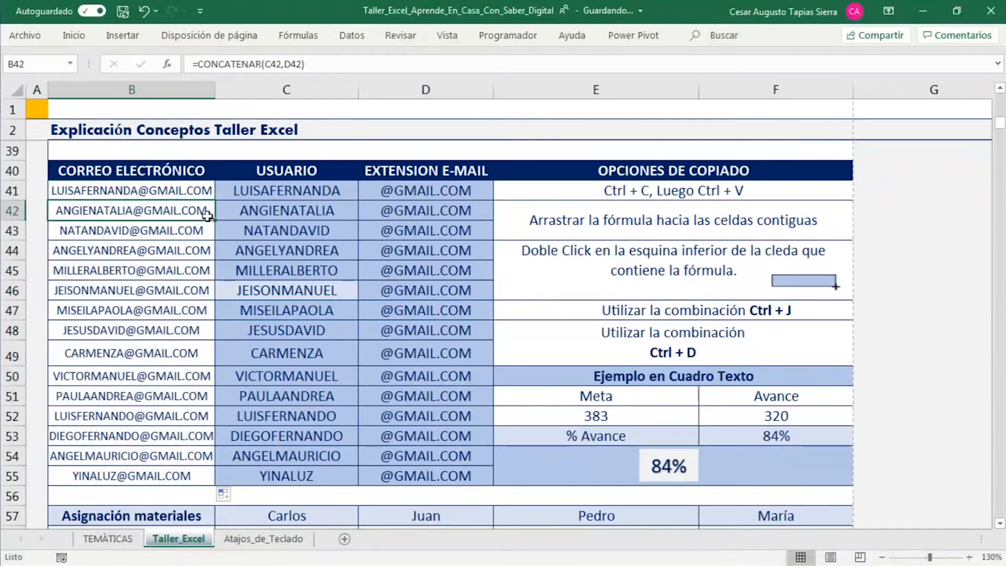
{"action": "left_click", "coordinate": [213, 198]}
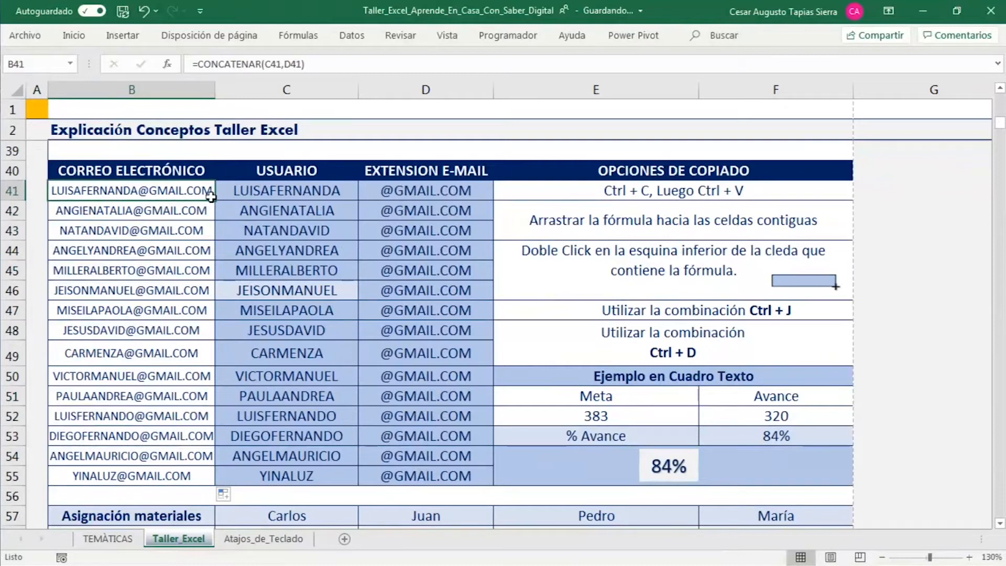
{"action": "mouse_move", "coordinate": [217, 201]}
{"action": "left_mouse_down"}
{"action": "mouse_move", "coordinate": [235, 468]}
{"action": "mouse_move", "coordinate": [190, 349]}
{"action": "mouse_move", "coordinate": [216, 202]}
{"action": "left_mouse_up"}
{"action": "double_click", "coordinate": [216, 200]}
{"action": "left_click", "coordinate": [202, 195]}
{"action": "double_click", "coordinate": [214, 200]}
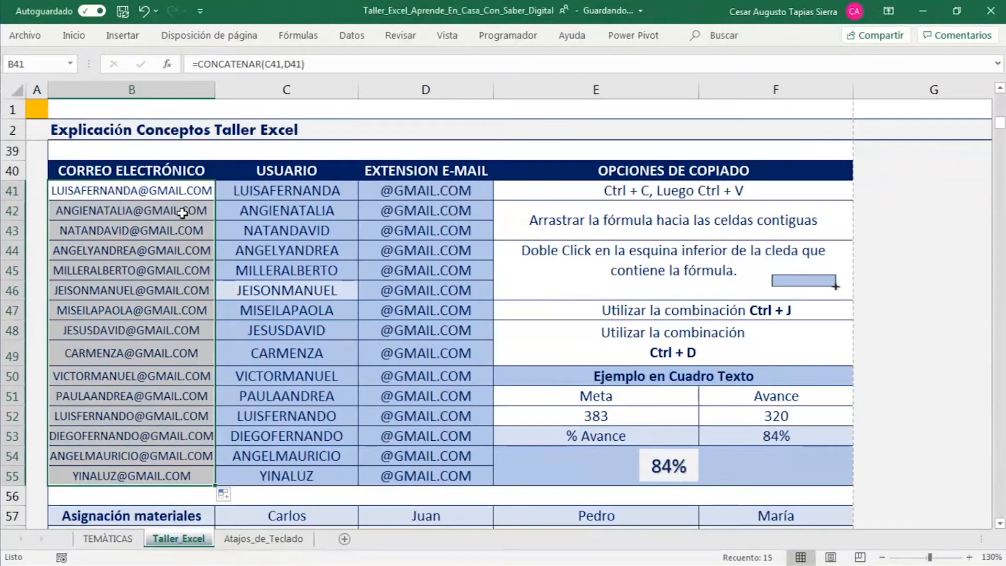
{"action": "left_click", "coordinate": [182, 212]}
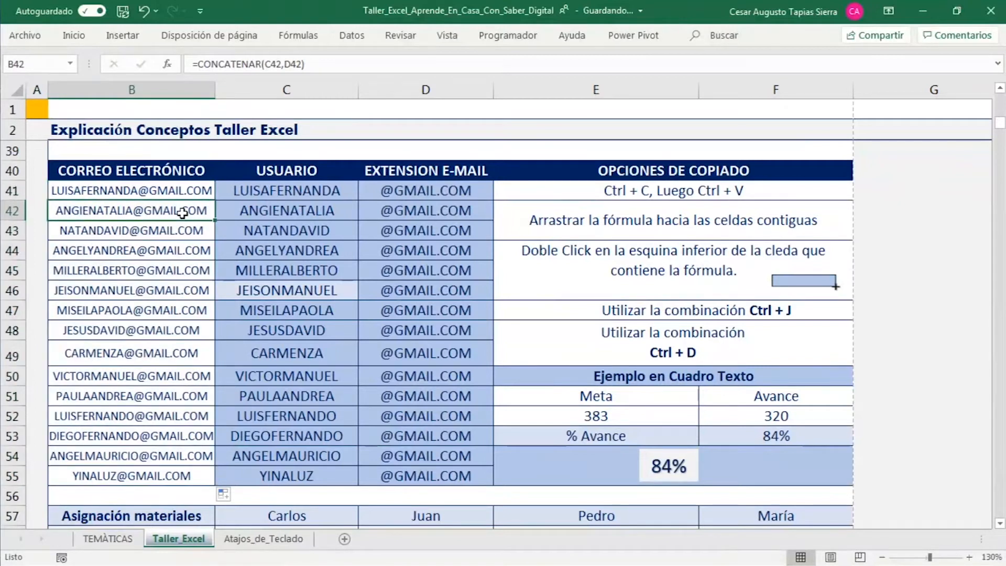
{"action": "left_click", "coordinate": [210, 195]}
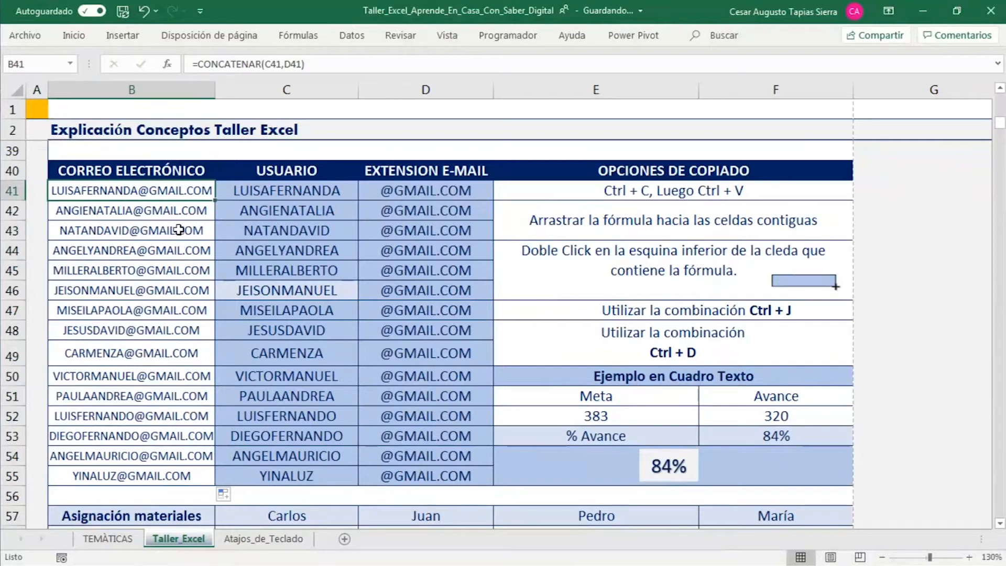
Clear the copied formulas from B42:B55, keeping only the original formula in B41
{"action": "left_click_drag", "start_coordinate": [181, 212], "coordinate": [178, 474]}
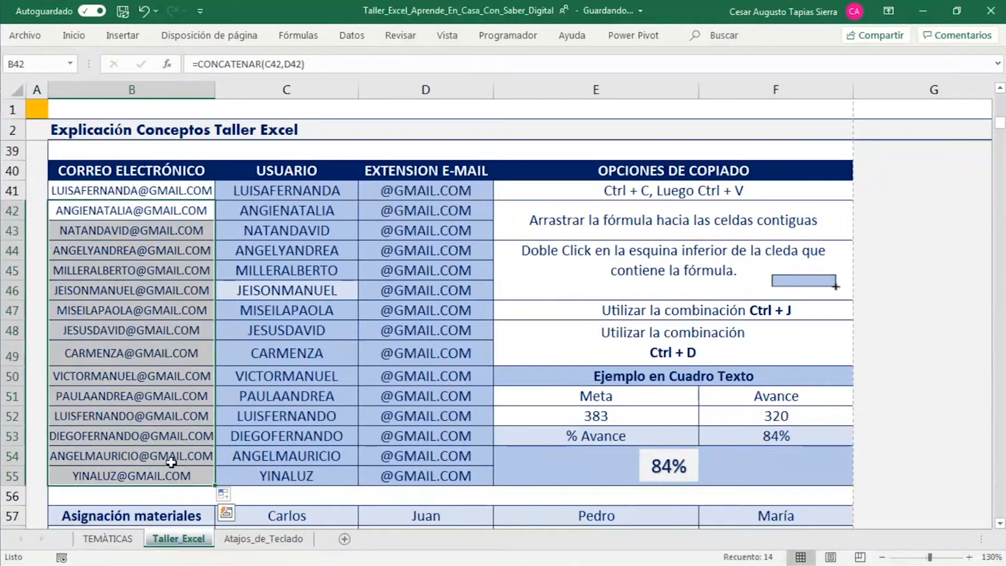
{"action": "key", "text": "Delete"}
{"action": "left_click", "coordinate": [177, 231]}
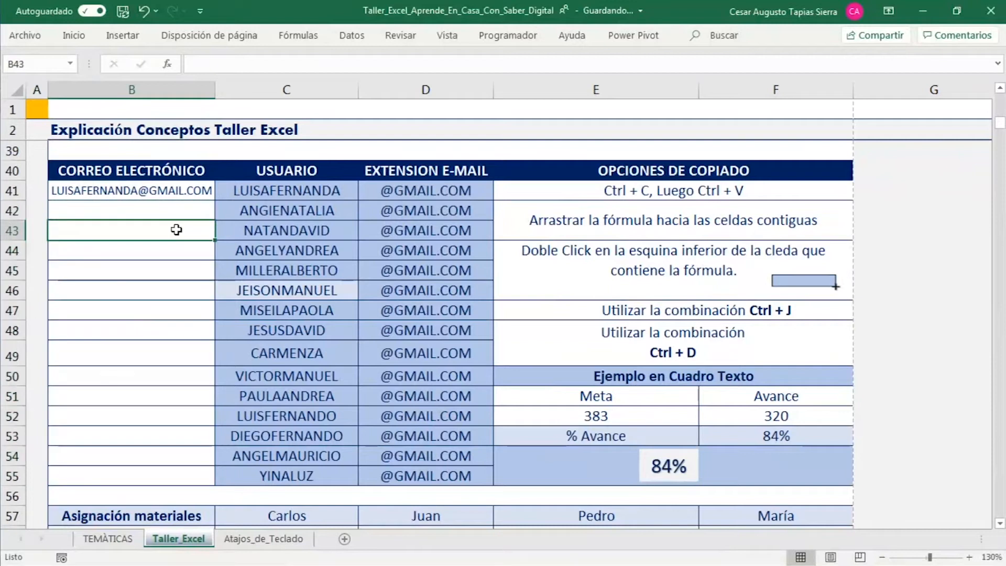
Copy the B41 formula through B55 with the Fill Down command applied to the range B41:B55
{"action": "left_click", "coordinate": [183, 189]}
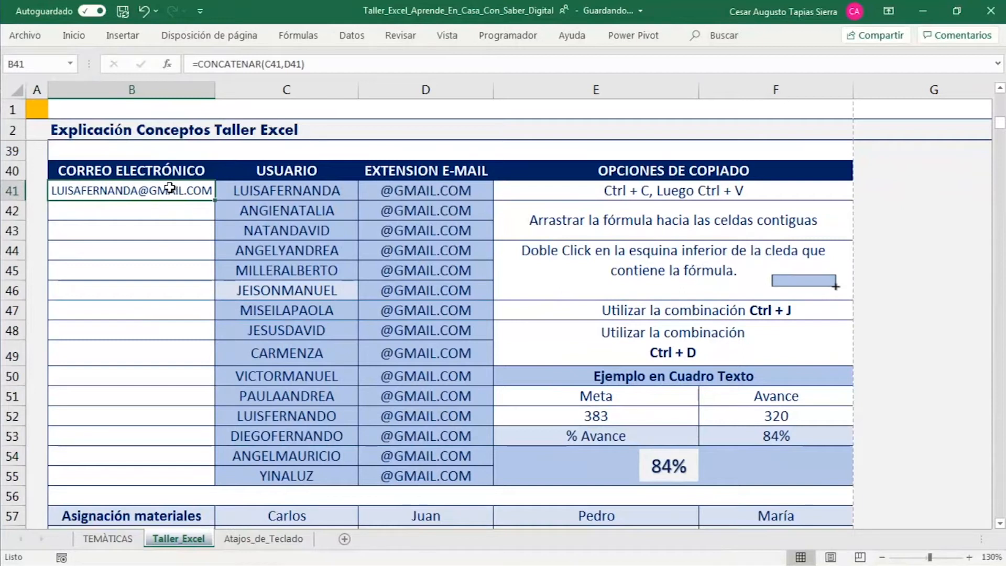
{"action": "left_click_drag", "start_coordinate": [169, 201], "coordinate": [171, 469]}
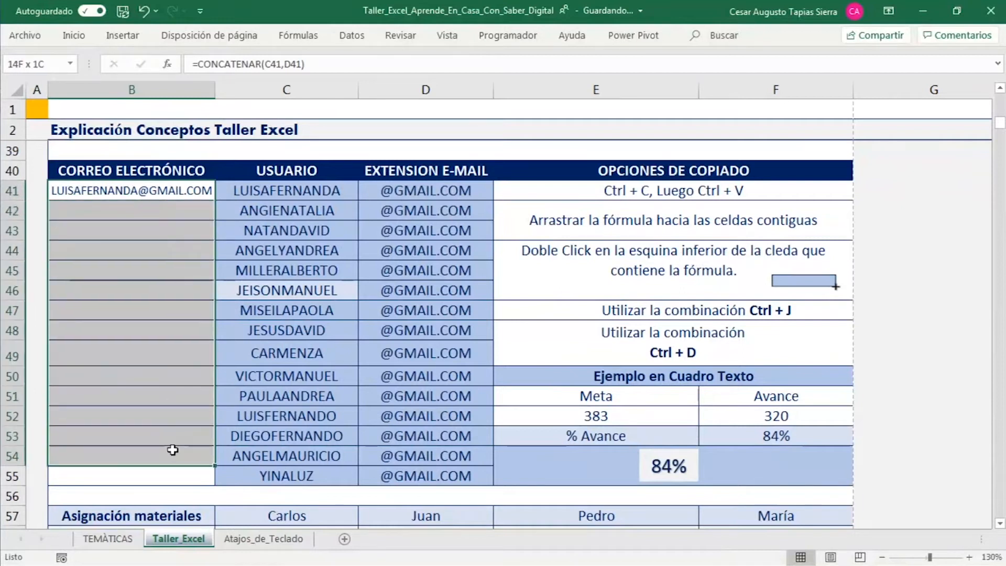
{"action": "left_click", "coordinate": [164, 192]}
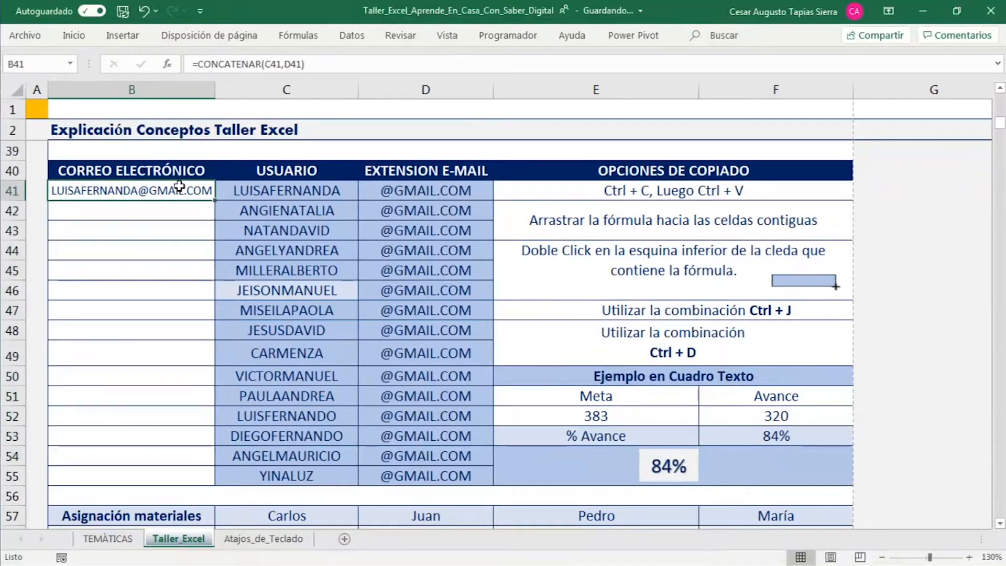
{"action": "left_click_drag", "start_coordinate": [171, 189], "coordinate": [186, 474]}
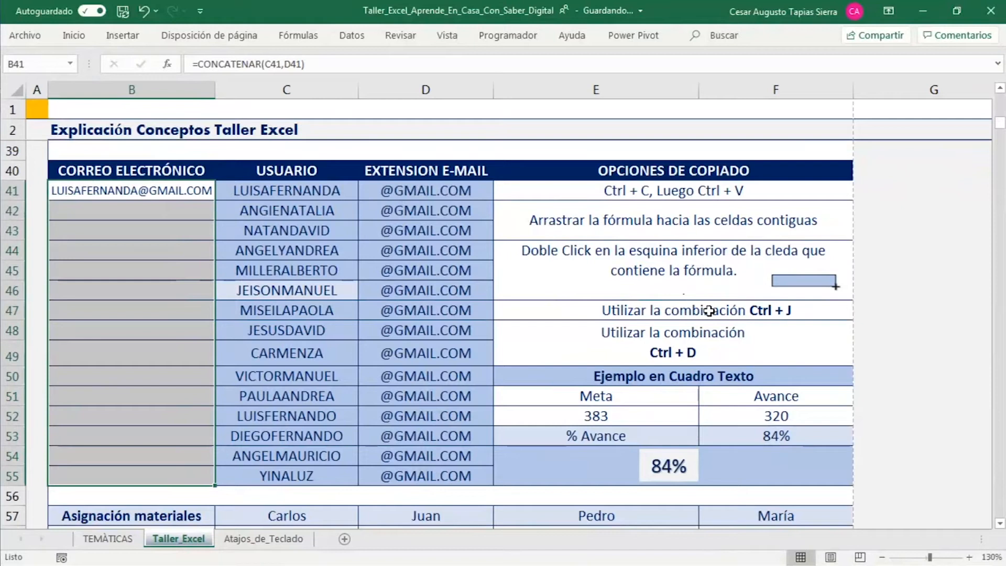
{"action": "key", "text": "ctrl+j"}
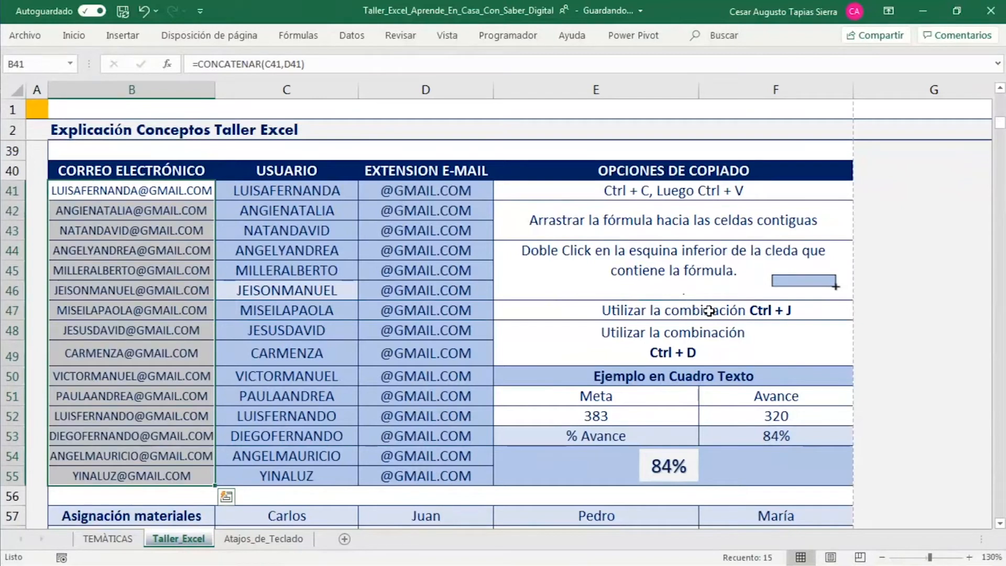
Check the filled formulas in B42:B55, starting with B42, and undo the fill
{"action": "left_click_drag", "start_coordinate": [173, 210], "coordinate": [173, 472]}
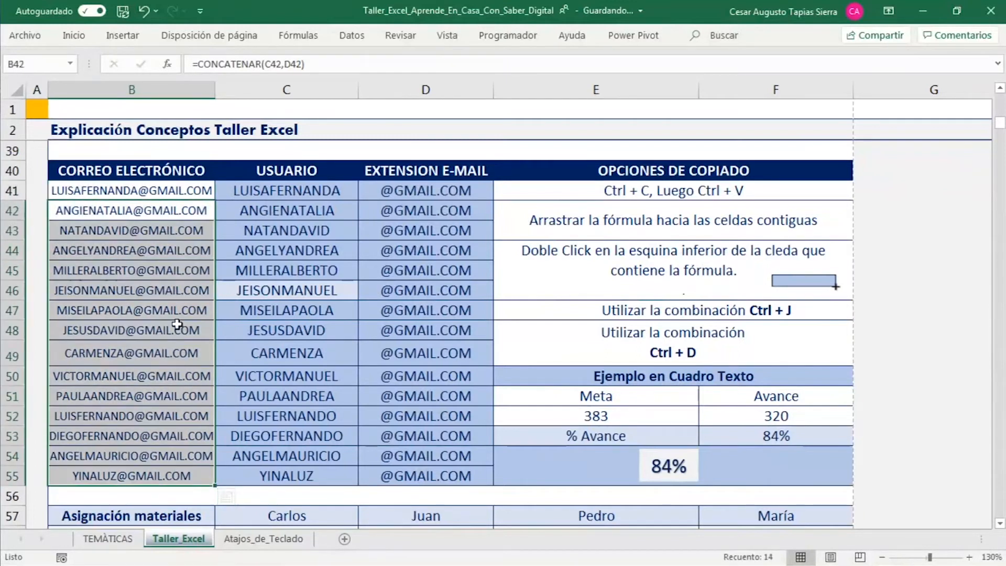
{"action": "left_click", "coordinate": [179, 212]}
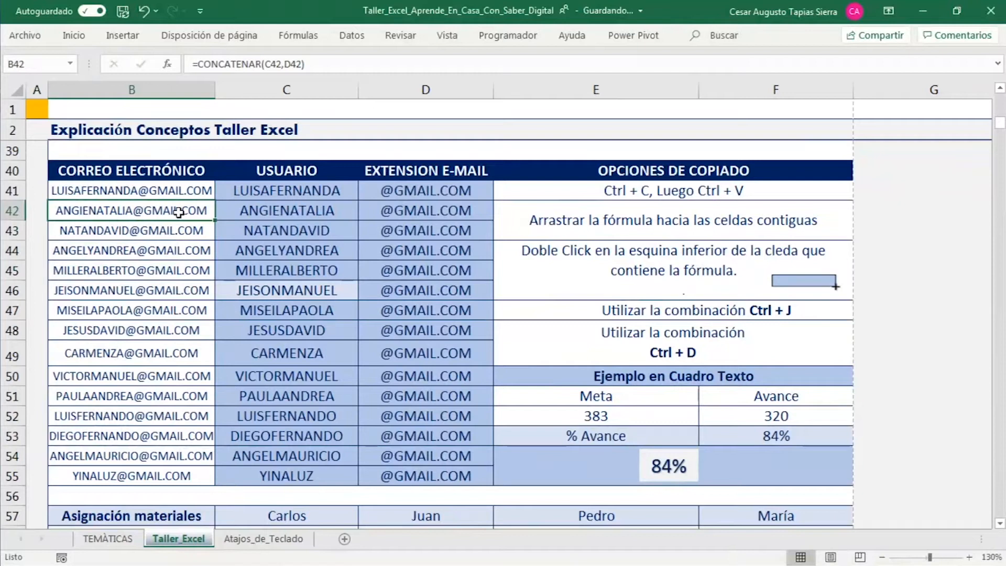
{"action": "key", "text": "ctrl+z"}
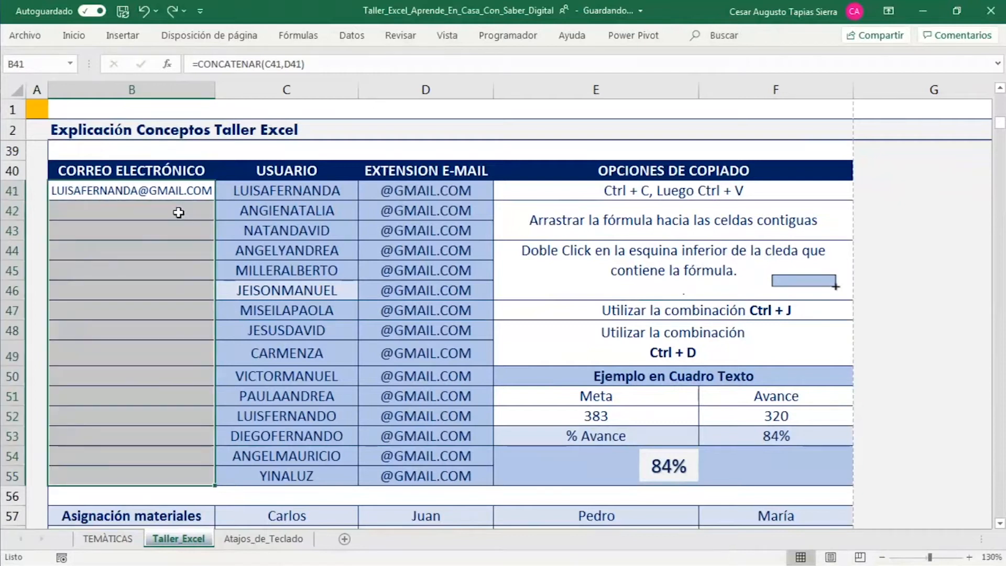
Enter the text ok in B46, midway down the CORREO ELECTRÓNICO column
{"action": "left_click", "coordinate": [185, 289]}
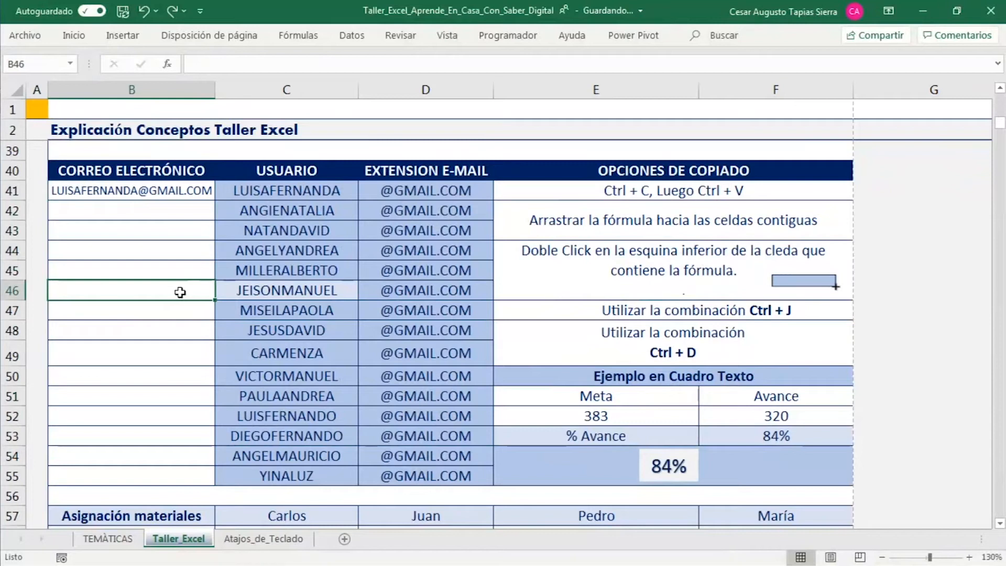
{"action": "type", "text": "ok"}
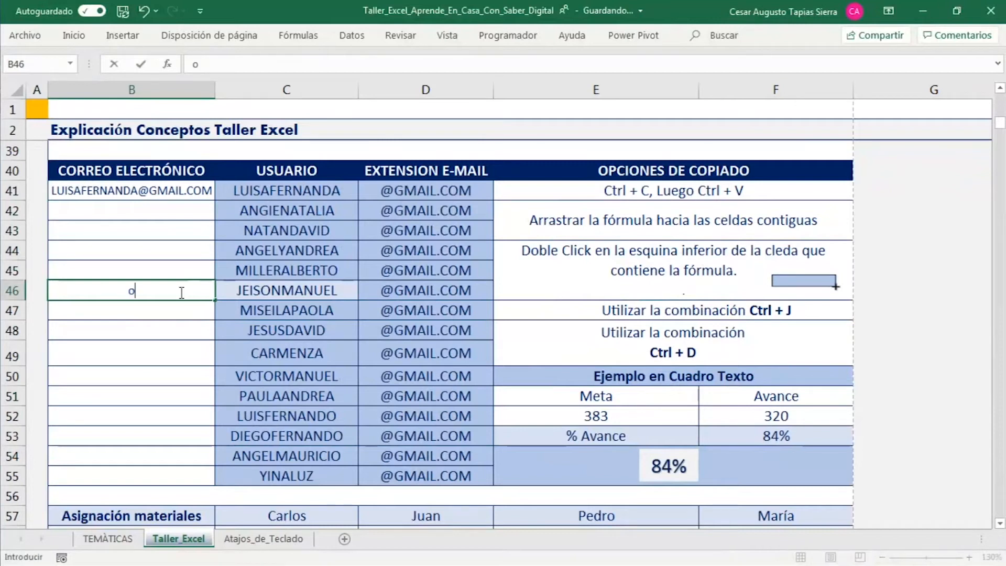
{"action": "key", "text": "Return"}
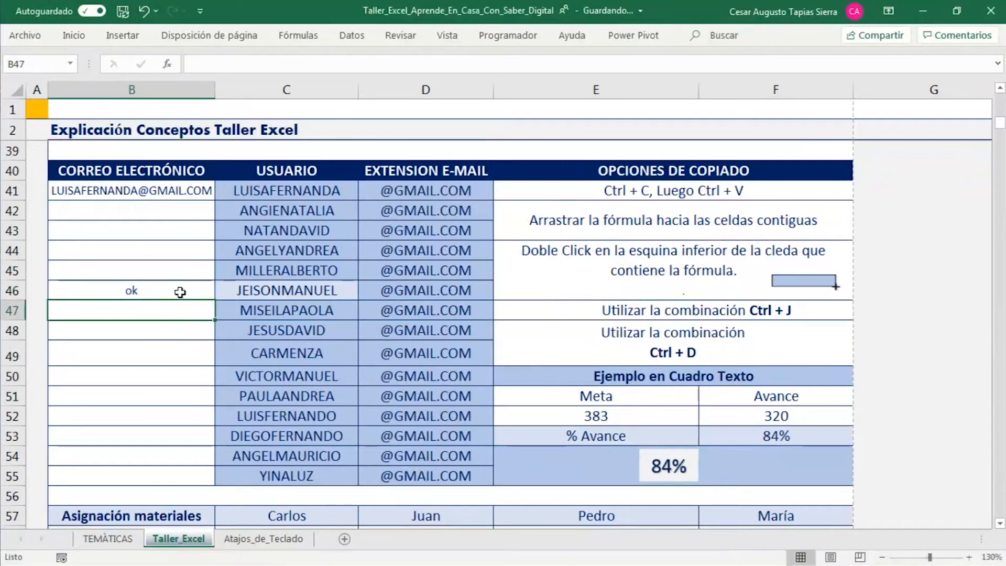
{"action": "left_click", "coordinate": [181, 292]}
{"action": "type", "text": "correo"}
{"action": "key", "text": "BackSpace"}
{"action": "key", "text": "BackSpace"}
{"action": "key", "text": "BackSpace"}
{"action": "key", "text": "BackSpace"}
{"action": "key", "text": "BackSpace"}
{"action": "key", "text": "BackSpace"}
Replace the content of B46 with the text xdsxdfs
{"action": "type", "text": "xdsxdfs"}
{"action": "key", "text": "Return"}
{"action": "left_click", "coordinate": [181, 292]}
{"action": "key", "text": "Down"}
{"action": "key", "text": "Down"}
{"action": "left_click", "coordinate": [169, 292]}
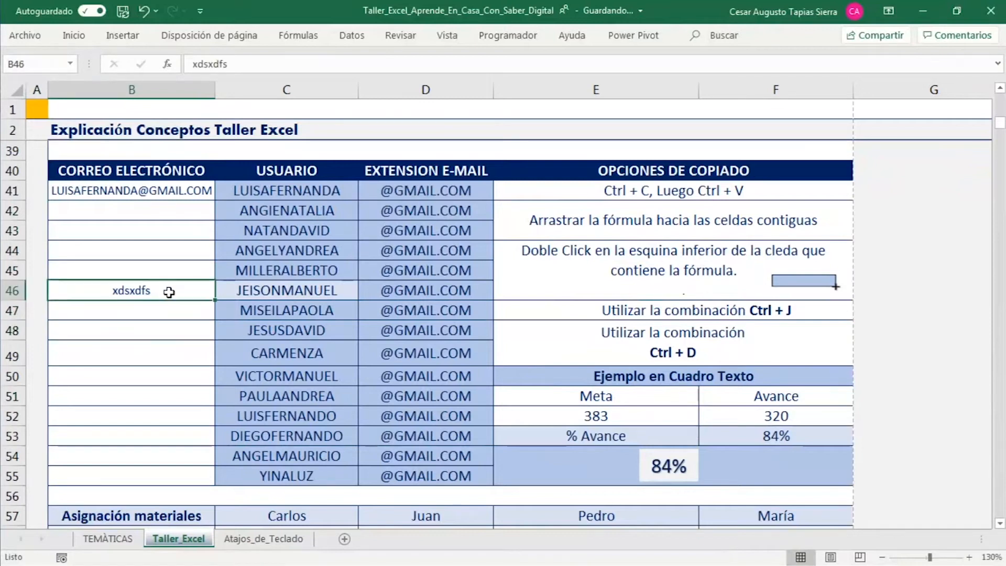
Examine the formula in B41, the text in B46 and the surrounding column range B41:B55
{"action": "left_click", "coordinate": [202, 192]}
{"action": "mouse_move", "coordinate": [189, 195]}
{"action": "left_mouse_down"}
{"action": "mouse_move", "coordinate": [179, 351]}
{"action": "mouse_move", "coordinate": [178, 191]}
{"action": "left_mouse_up"}
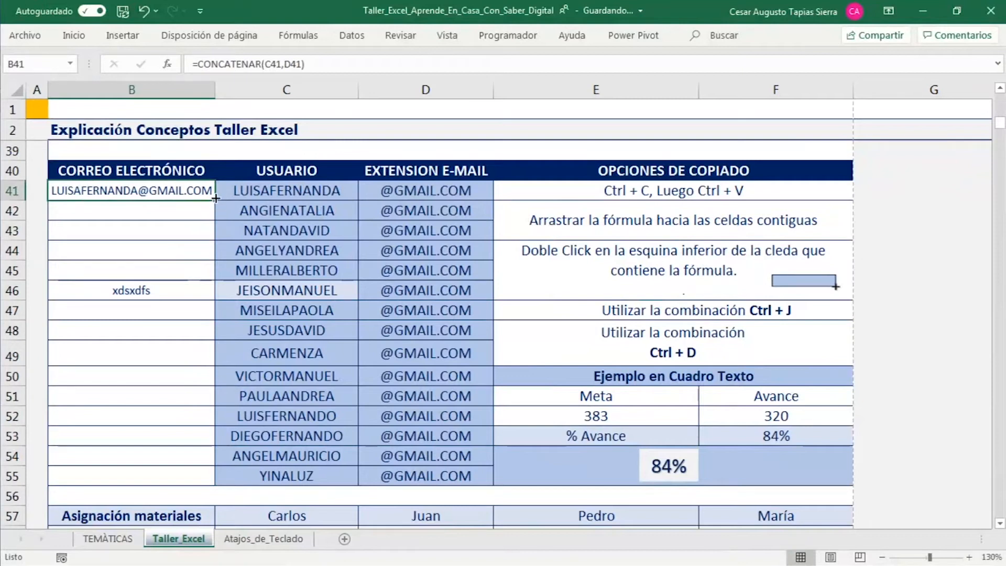
{"action": "left_click", "coordinate": [152, 288]}
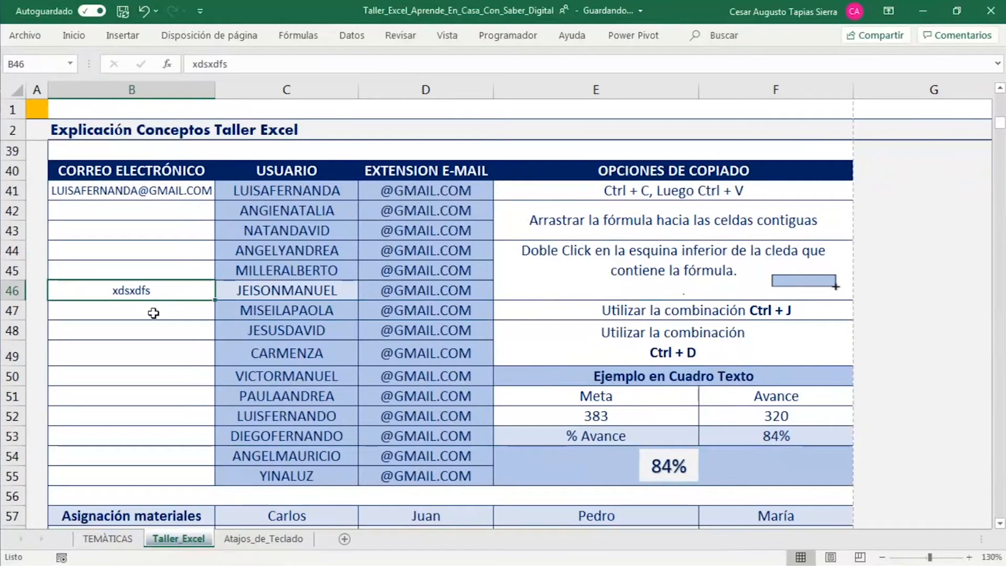
{"action": "left_click", "coordinate": [204, 190]}
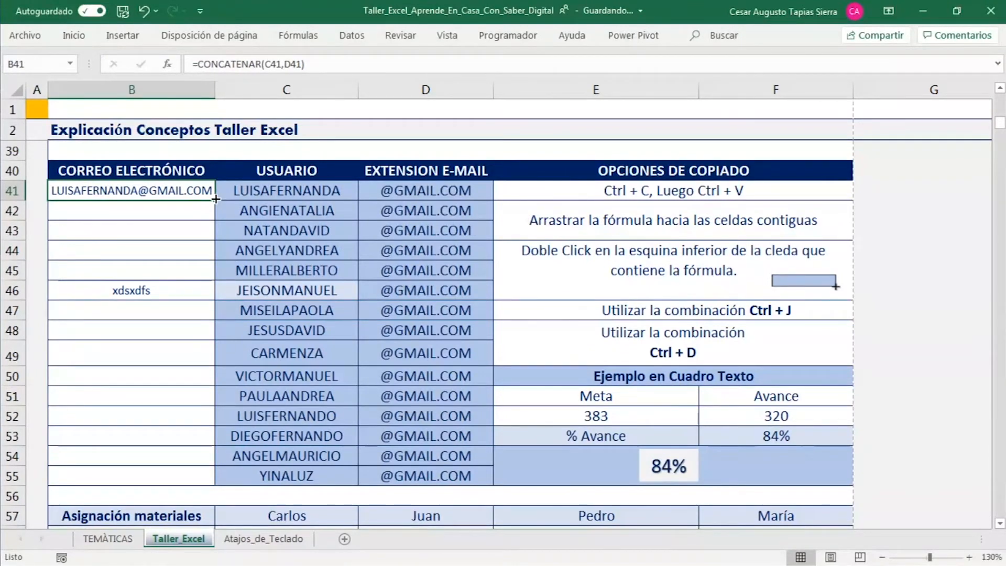
{"action": "mouse_move", "coordinate": [197, 207]}
{"action": "left_mouse_down"}
{"action": "mouse_move", "coordinate": [175, 375]}
{"action": "mouse_move", "coordinate": [187, 480]}
{"action": "left_mouse_up"}
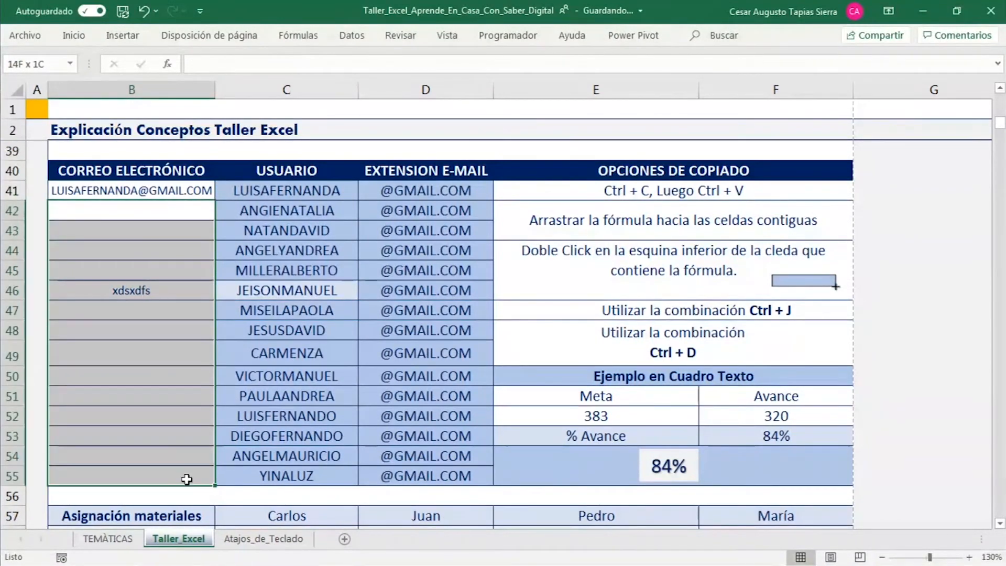
{"action": "left_click_drag", "start_coordinate": [180, 194], "coordinate": [186, 468]}
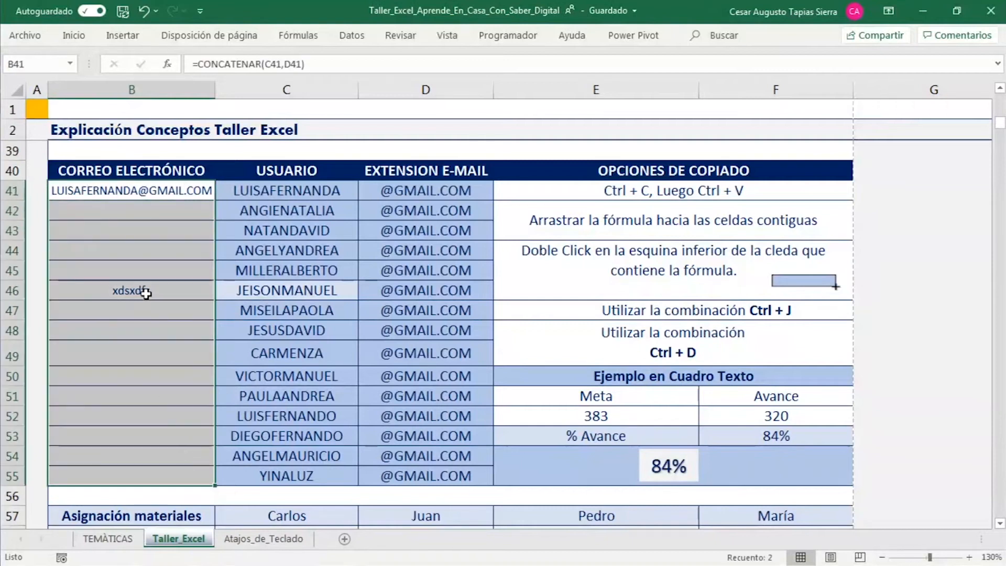
{"action": "left_click", "coordinate": [140, 291]}
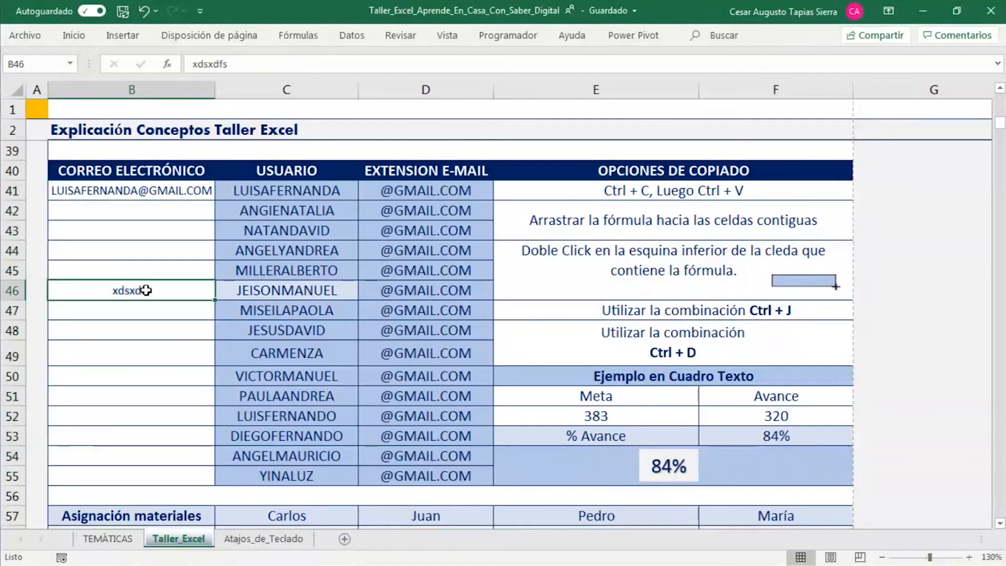
Auto-fill the B41 formula down to B45, just above the text in B46, and check the copied cells
{"action": "left_click", "coordinate": [199, 193]}
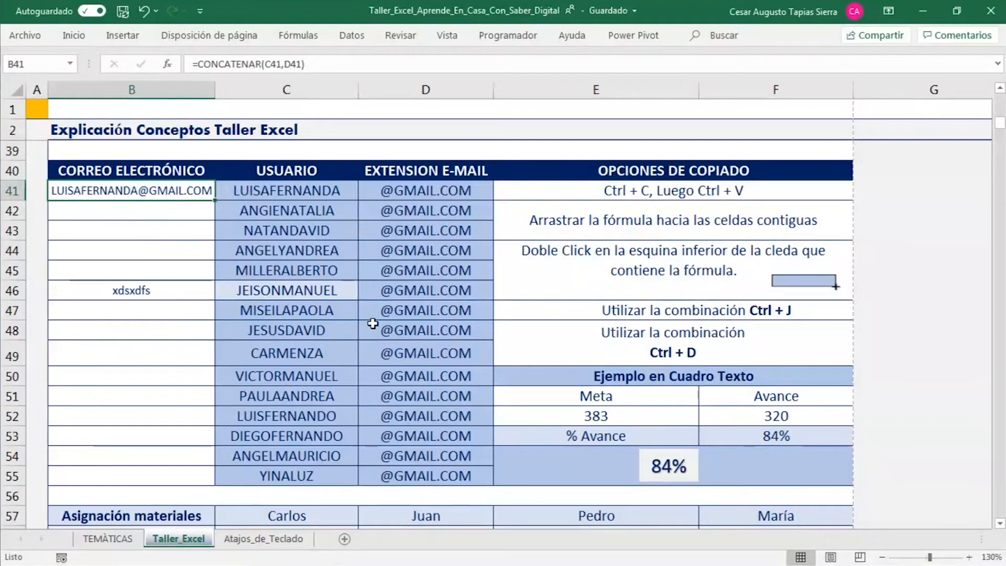
{"action": "double_click", "coordinate": [215, 200]}
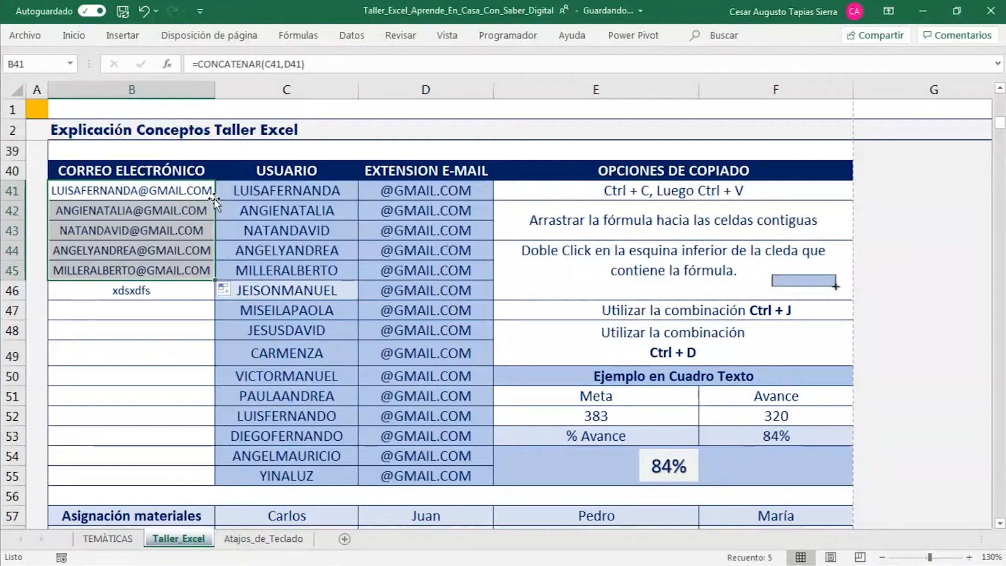
{"action": "left_click", "coordinate": [173, 215]}
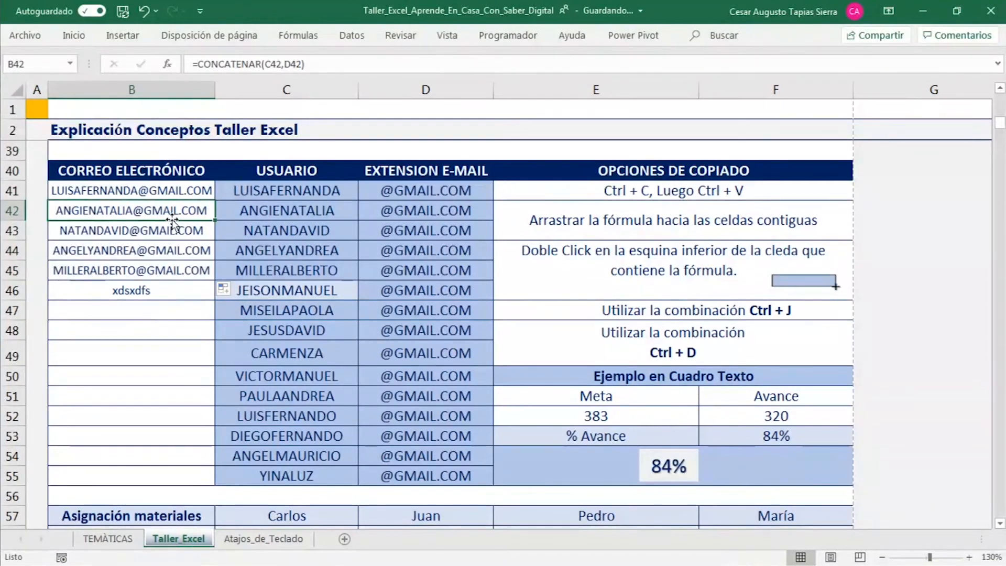
{"action": "left_click", "coordinate": [174, 274]}
{"action": "left_click", "coordinate": [170, 290]}
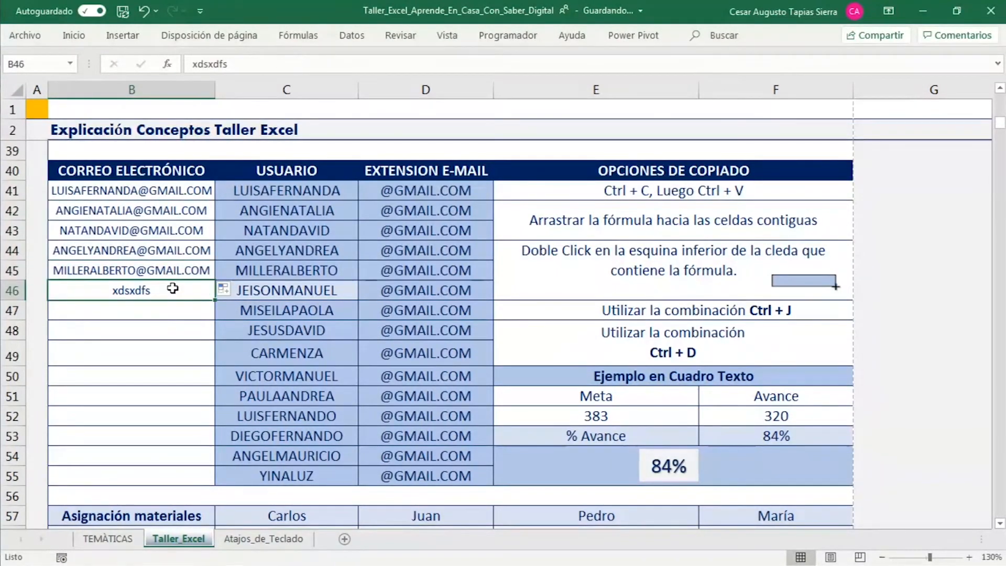
Undo the auto-fill in B42:B45
{"action": "left_click", "coordinate": [207, 195]}
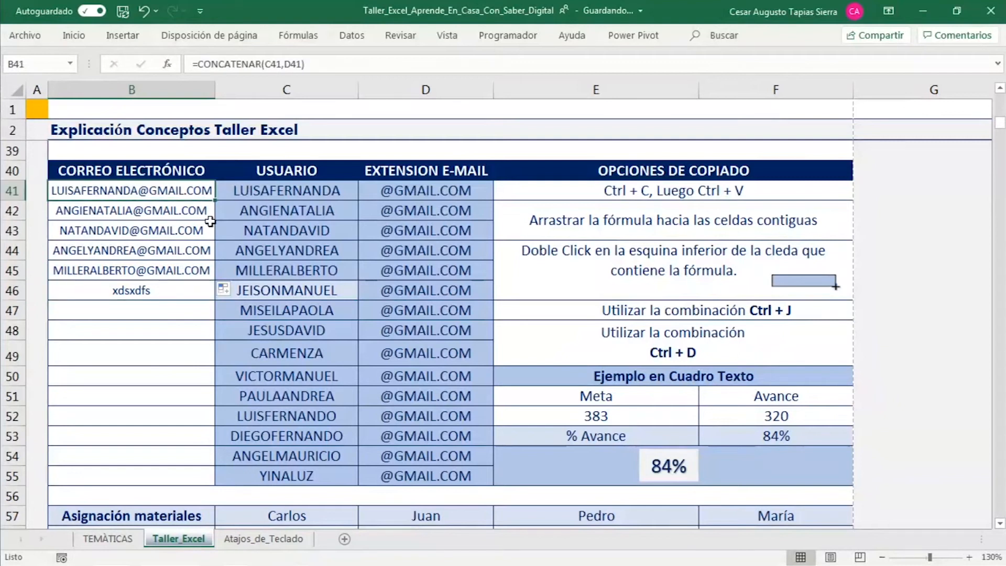
{"action": "key", "text": "ctrl+z"}
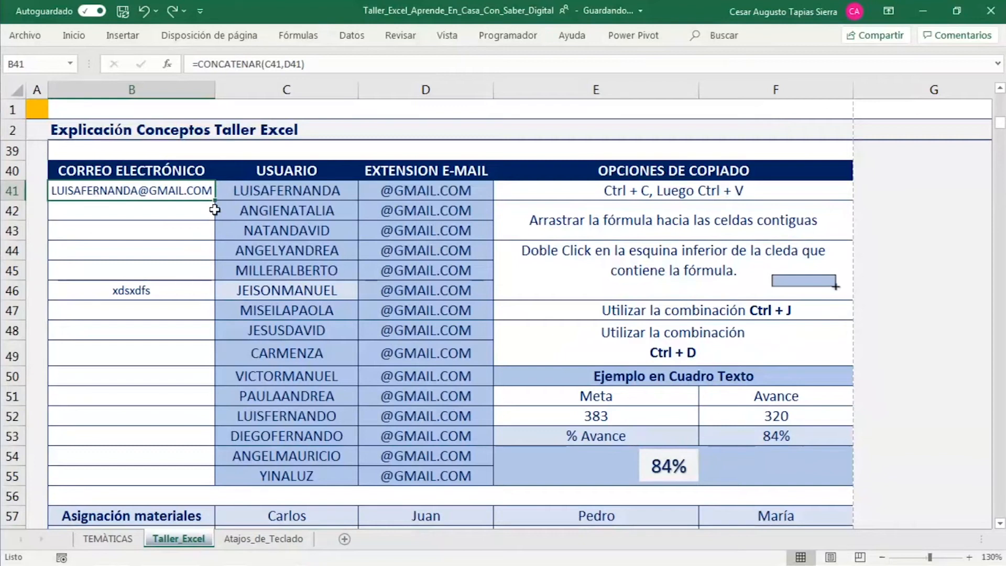
Auto-fill the CONCATENAR formula from B41 to B45 again and inspect B45, B46 and the range B47:B55
{"action": "left_click_drag", "start_coordinate": [215, 200], "coordinate": [217, 201]}
{"action": "double_click", "coordinate": [217, 201]}
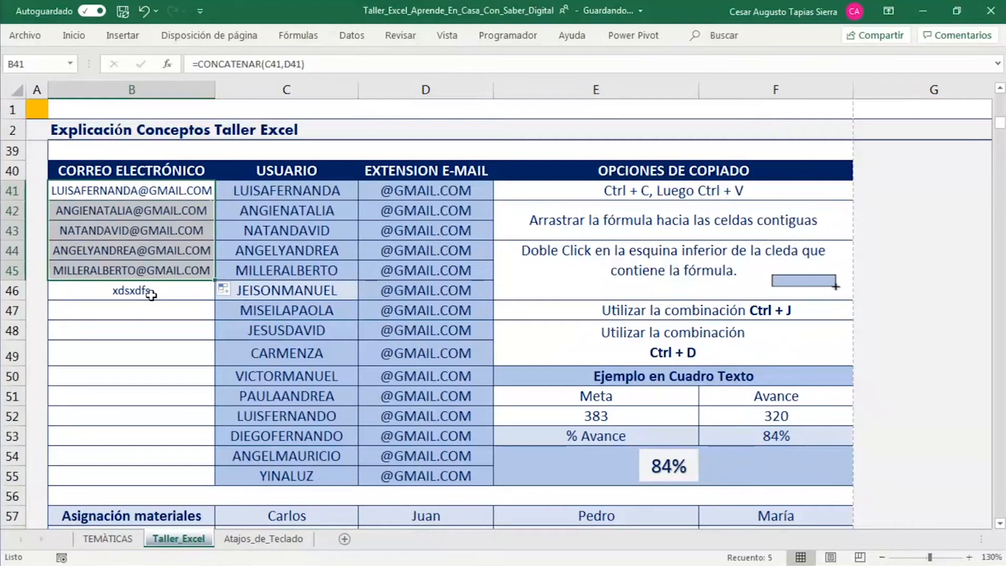
{"action": "left_click", "coordinate": [154, 293]}
{"action": "left_click", "coordinate": [189, 270]}
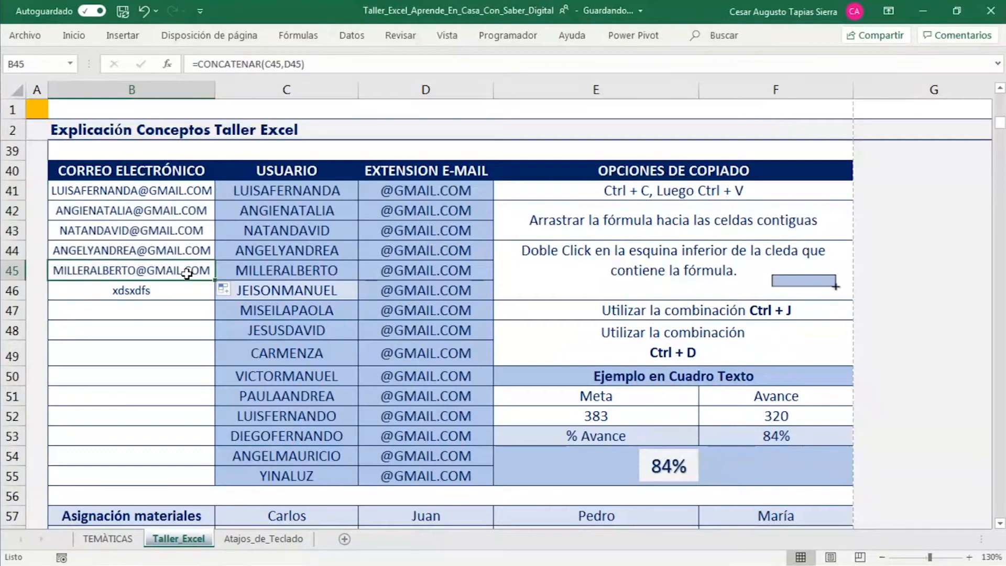
{"action": "left_click_drag", "start_coordinate": [189, 309], "coordinate": [200, 475]}
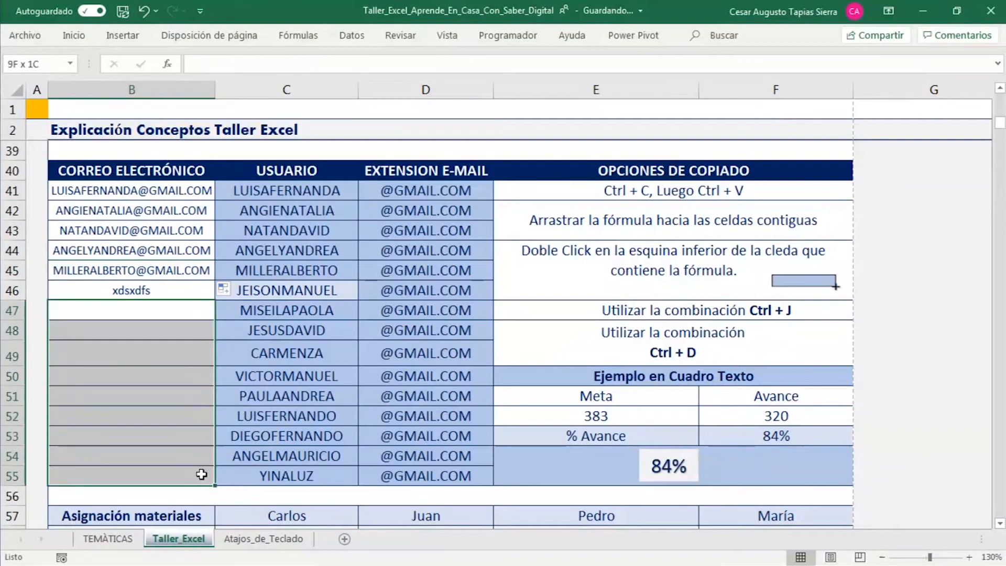
{"action": "left_click", "coordinate": [164, 289]}
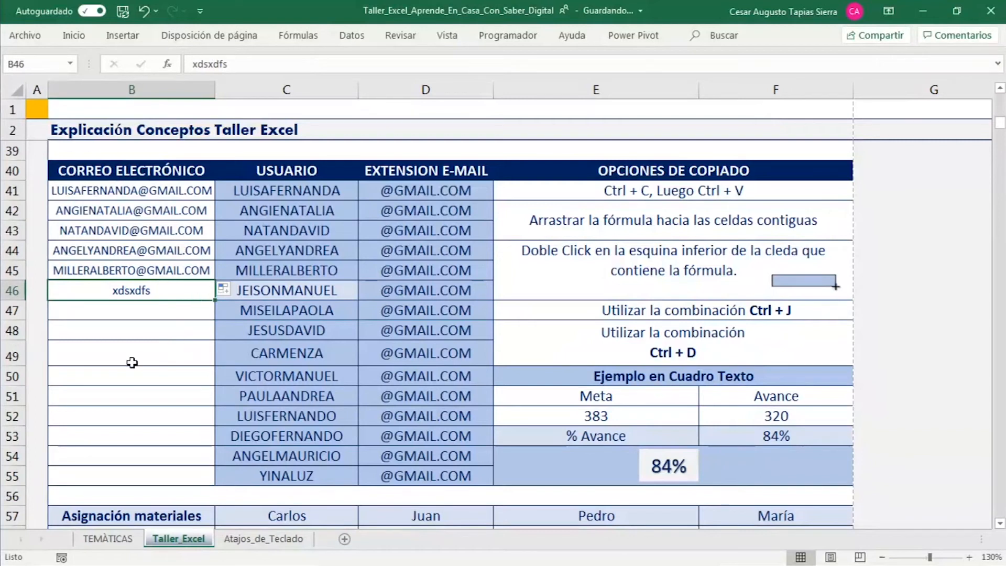
Examine the empty cells B47:B55 and the text entry in B46 that interrupts the column
{"action": "left_click", "coordinate": [170, 378]}
{"action": "left_click", "coordinate": [184, 313]}
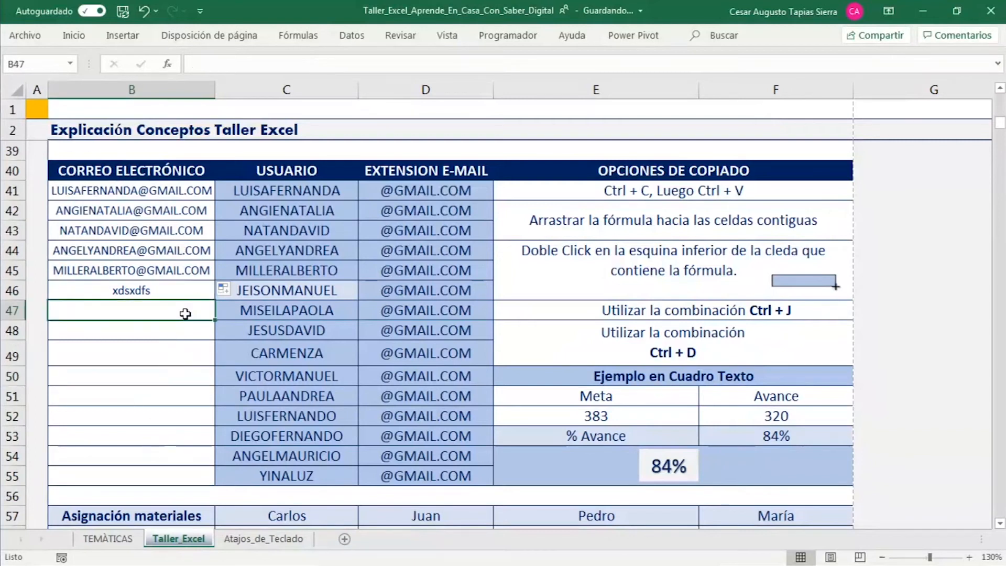
{"action": "left_click", "coordinate": [151, 372]}
{"action": "left_click", "coordinate": [157, 454]}
{"action": "left_click", "coordinate": [162, 468]}
{"action": "left_click", "coordinate": [171, 360]}
{"action": "left_click", "coordinate": [173, 325]}
{"action": "left_click", "coordinate": [172, 309]}
{"action": "left_click", "coordinate": [150, 293]}
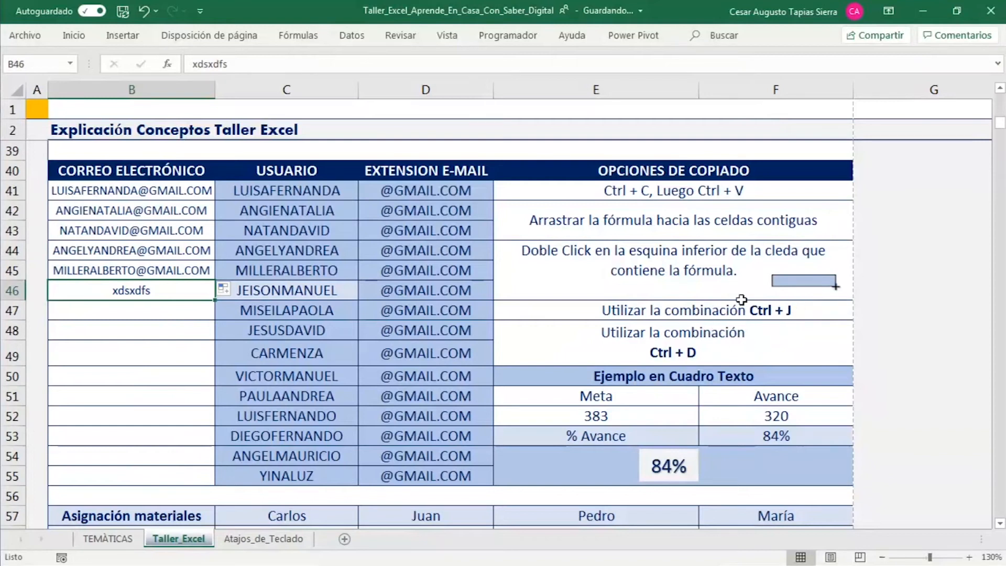
Fill the B41 CONCATENAR formula down through B55, overwriting the text in B46
{"action": "left_click_drag", "start_coordinate": [149, 191], "coordinate": [146, 472]}
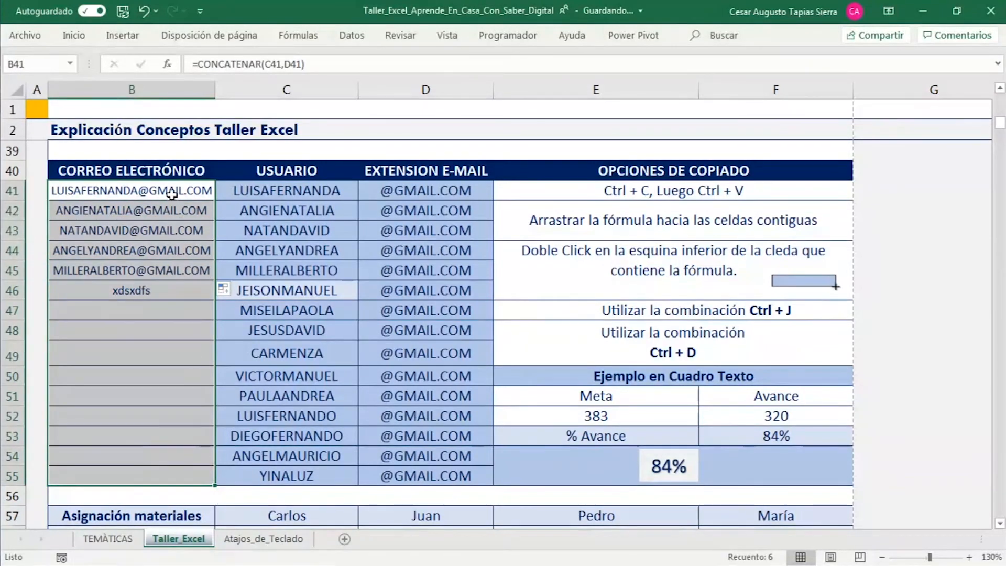
{"action": "left_click", "coordinate": [299, 188]}
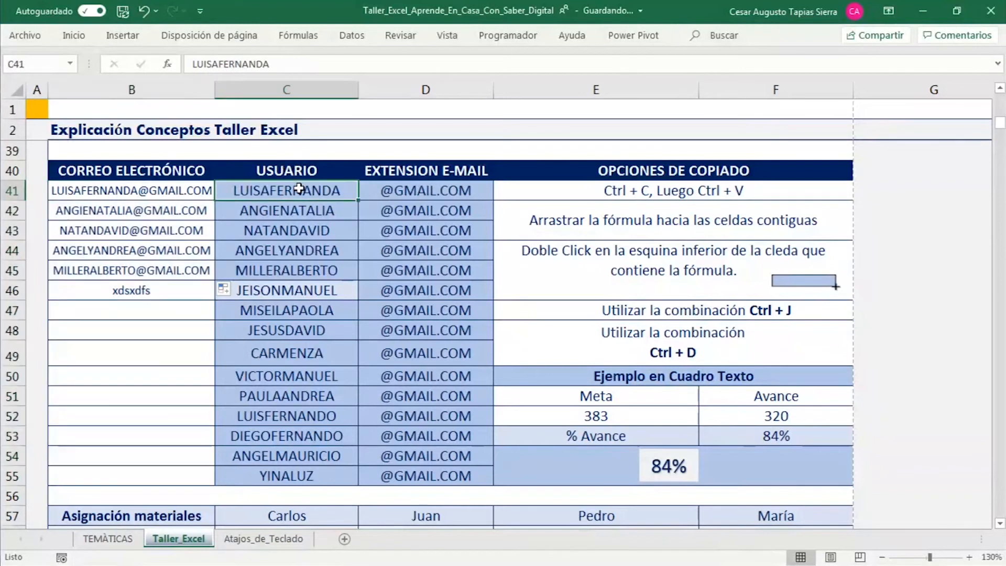
{"action": "left_click", "coordinate": [160, 292]}
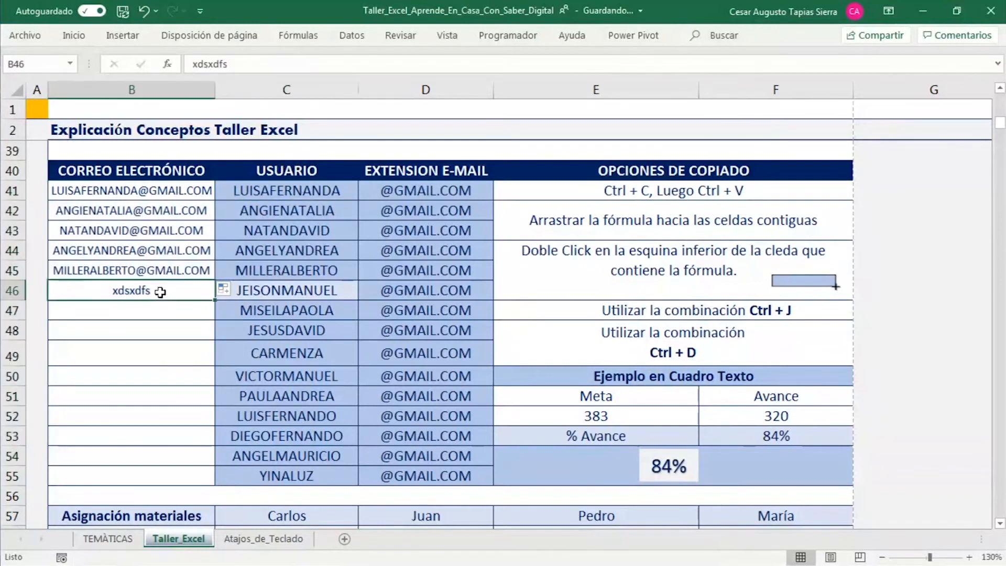
{"action": "left_click_drag", "start_coordinate": [171, 192], "coordinate": [179, 475]}
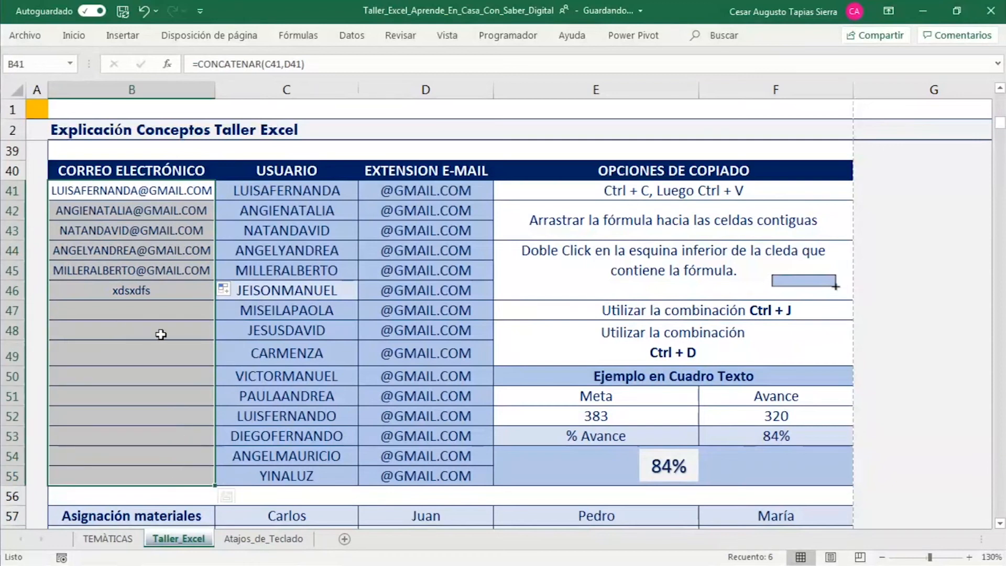
{"action": "key", "text": "ctrl+j"}
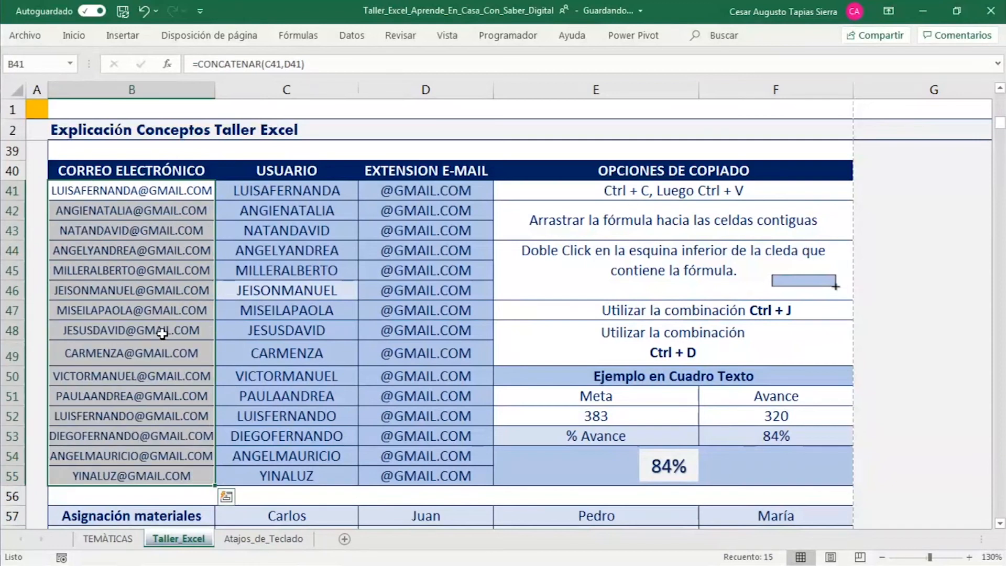
Check the copied CONCATENAR formulas in B41, B42, B47 and the whole range B41:B55
{"action": "left_click_drag", "start_coordinate": [157, 190], "coordinate": [175, 471]}
{"action": "left_click", "coordinate": [153, 311]}
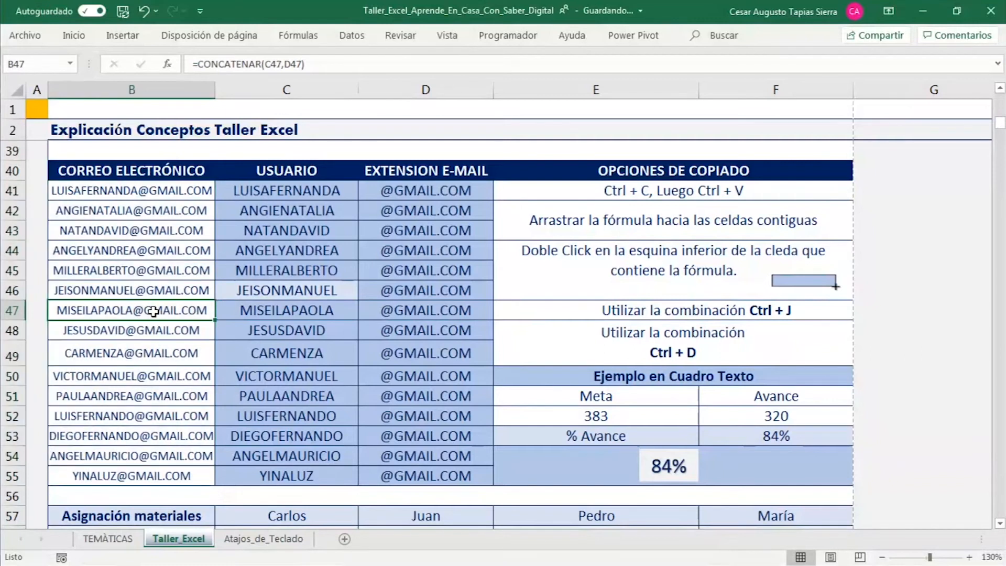
{"action": "left_click", "coordinate": [179, 191]}
{"action": "left_click_drag", "start_coordinate": [179, 192], "coordinate": [182, 209]}
{"action": "left_click", "coordinate": [249, 437]}
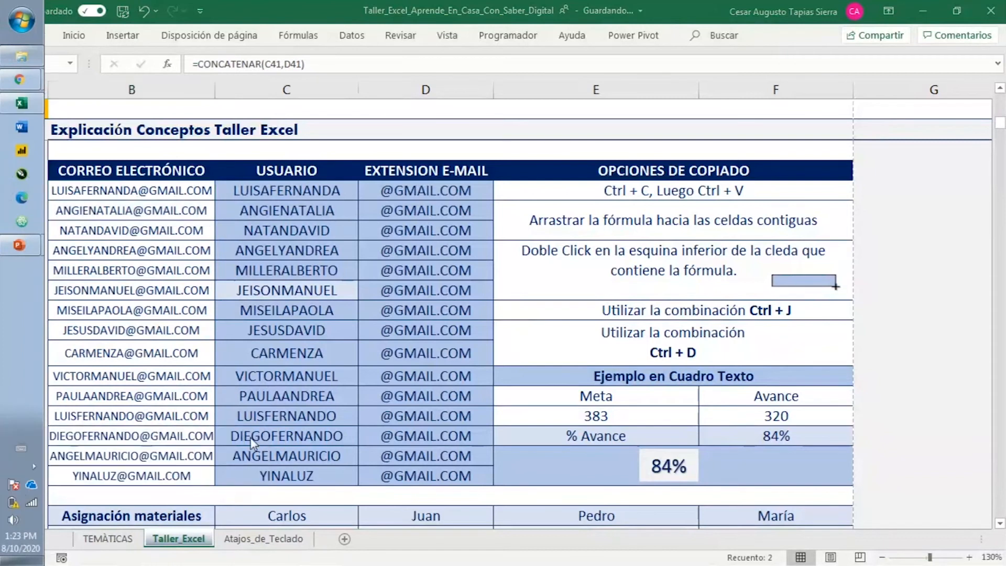
{"action": "left_click", "coordinate": [156, 211]}
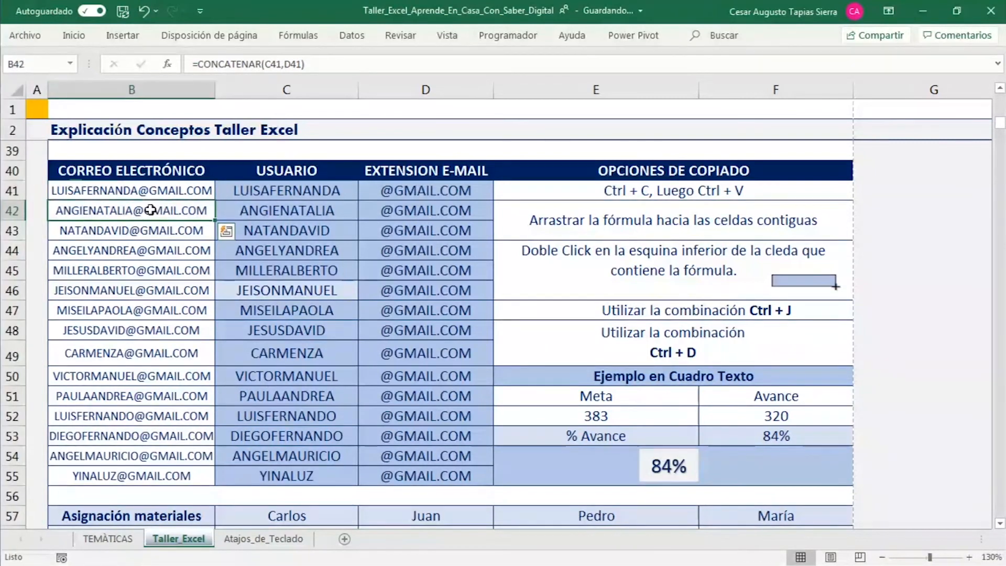
{"action": "left_click", "coordinate": [156, 191]}
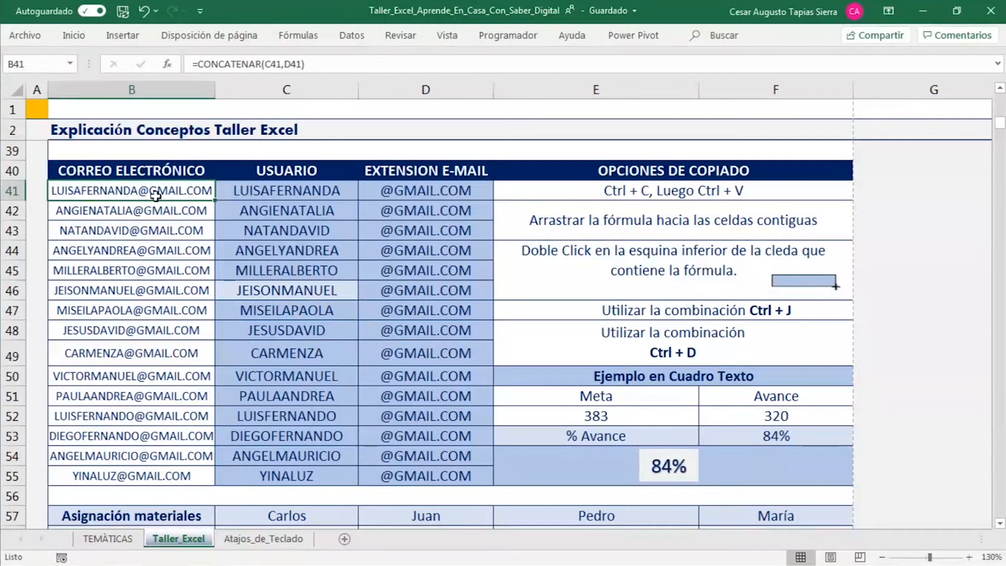
{"action": "left_click_drag", "start_coordinate": [158, 192], "coordinate": [180, 474]}
{"action": "left_click_drag", "start_coordinate": [174, 190], "coordinate": [180, 453]}
Fill the value 1 from B58 across to F58 in the Asignación materiales row
{"action": "scroll", "coordinate": [180, 453], "scroll_direction": "down", "scroll_amount": 1}
{"action": "scroll", "coordinate": [180, 453], "scroll_direction": "down", "scroll_amount": 1}
{"action": "left_click", "coordinate": [178, 414]}
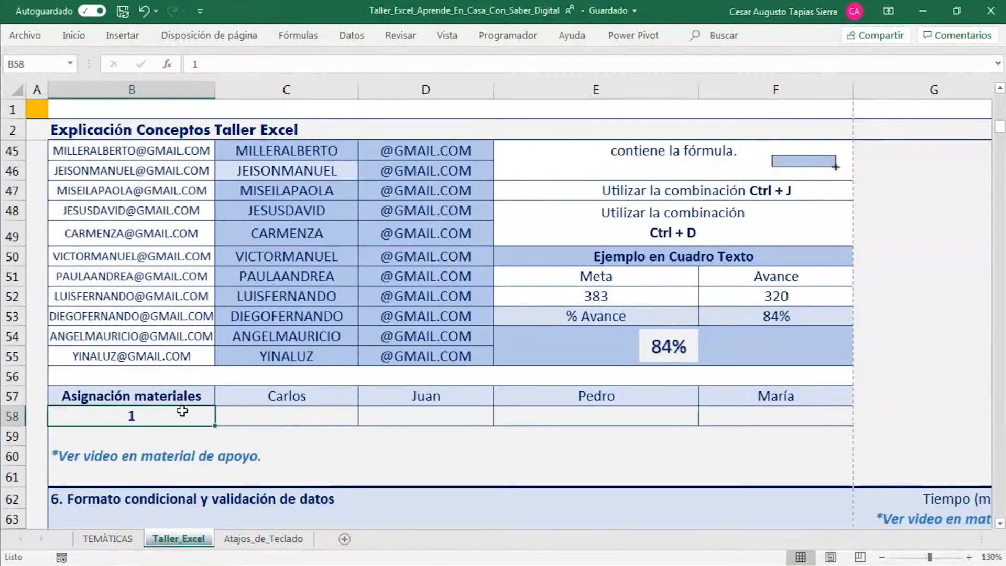
{"action": "left_click_drag", "start_coordinate": [175, 415], "coordinate": [806, 415]}
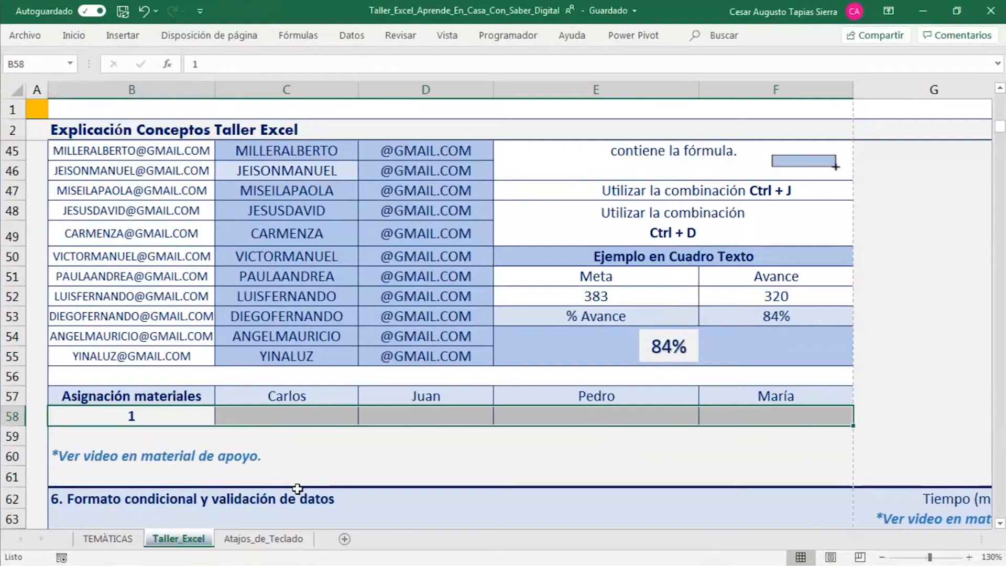
{"action": "left_click", "coordinate": [167, 416]}
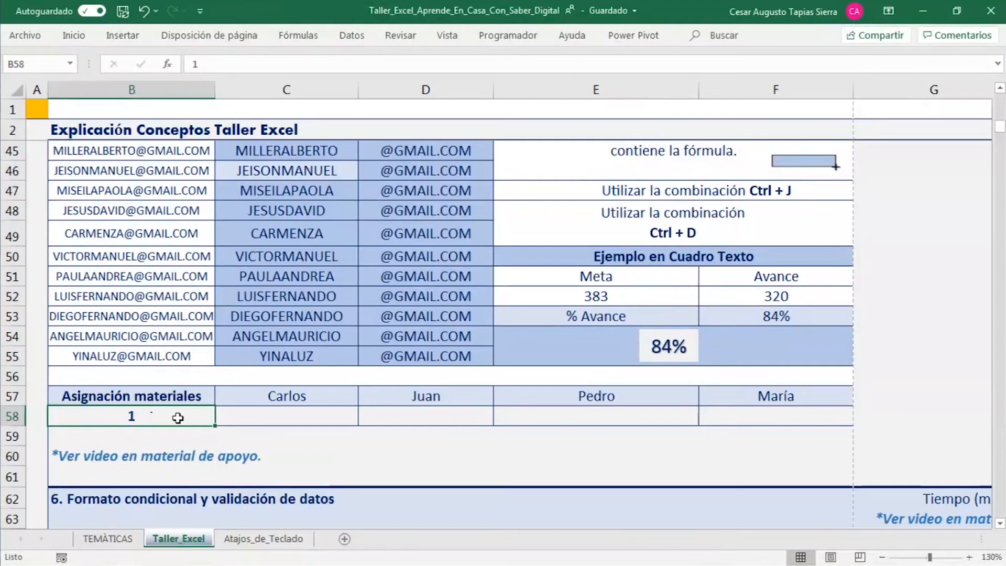
{"action": "left_click_drag", "start_coordinate": [178, 418], "coordinate": [758, 416]}
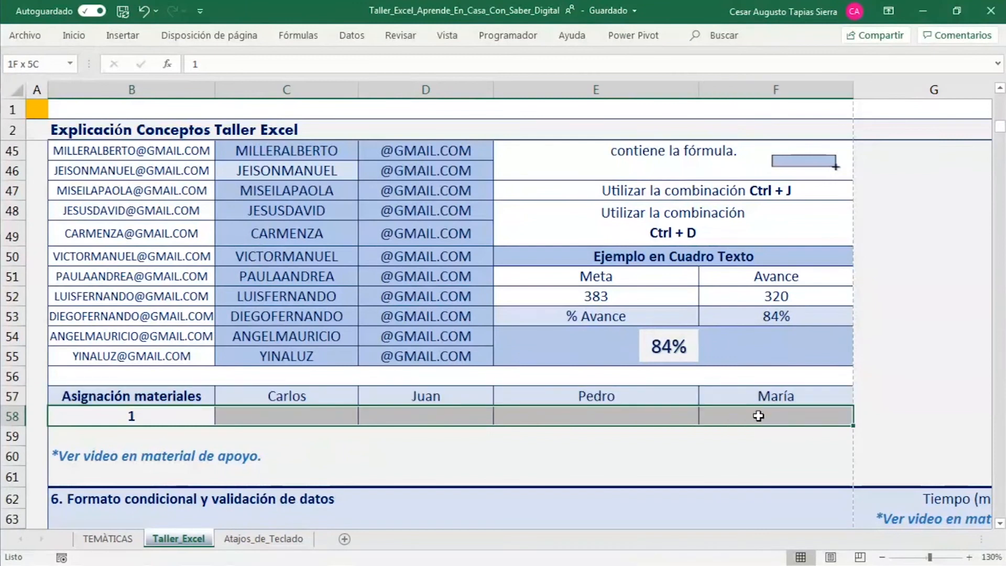
{"action": "left_click_drag", "start_coordinate": [759, 415], "coordinate": [758, 415]}
{"action": "key", "text": "ctrl+d"}
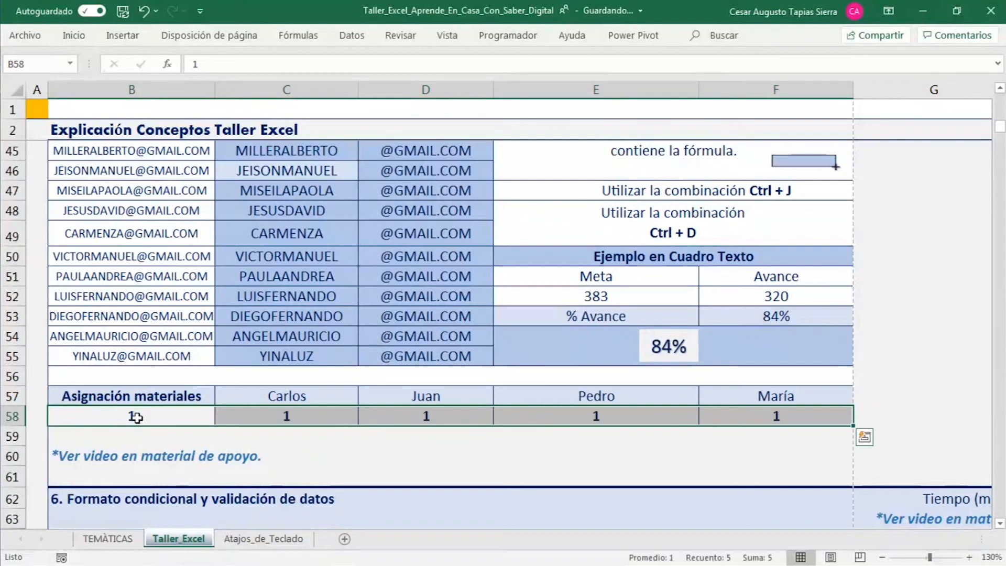
{"action": "left_click", "coordinate": [138, 417]}
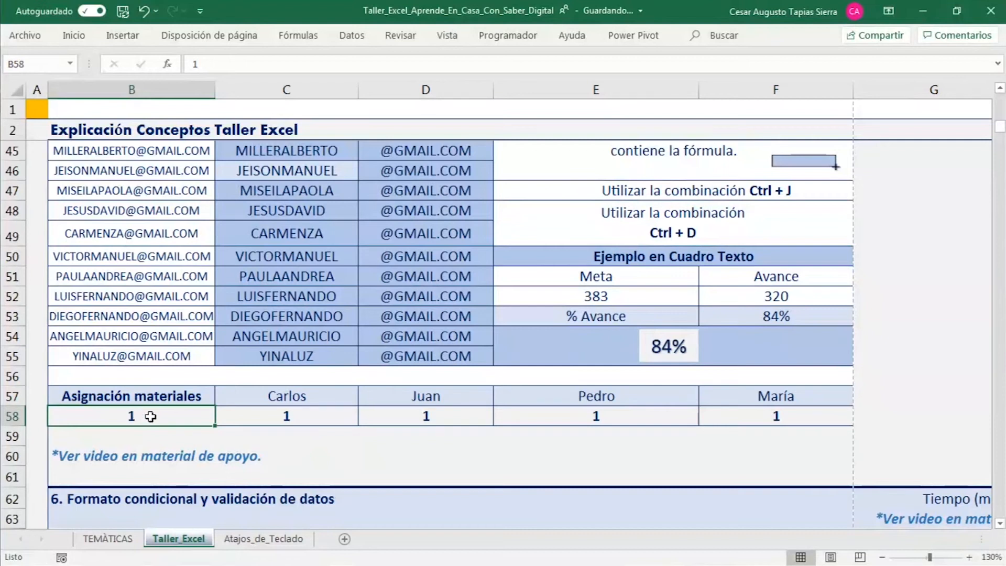
Review the copy options list and inspect the cell reference linked to the text box under Ejemplo en Cuadro Texto
{"action": "scroll", "coordinate": [150, 416], "scroll_direction": "up", "scroll_amount": 1}
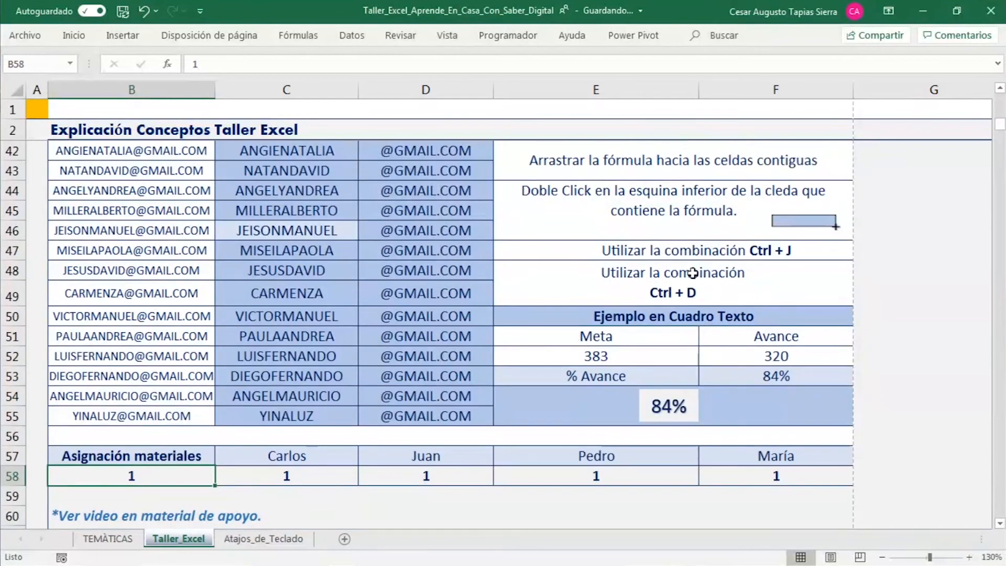
{"action": "scroll", "coordinate": [668, 299], "scroll_direction": "down", "scroll_amount": 1}
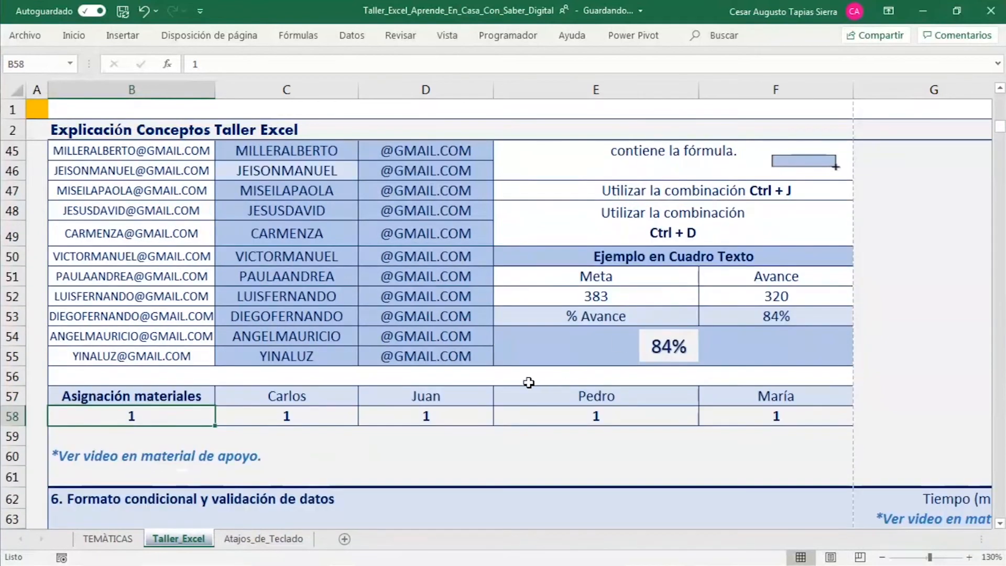
{"action": "scroll", "coordinate": [459, 358], "scroll_direction": "up", "scroll_amount": 1}
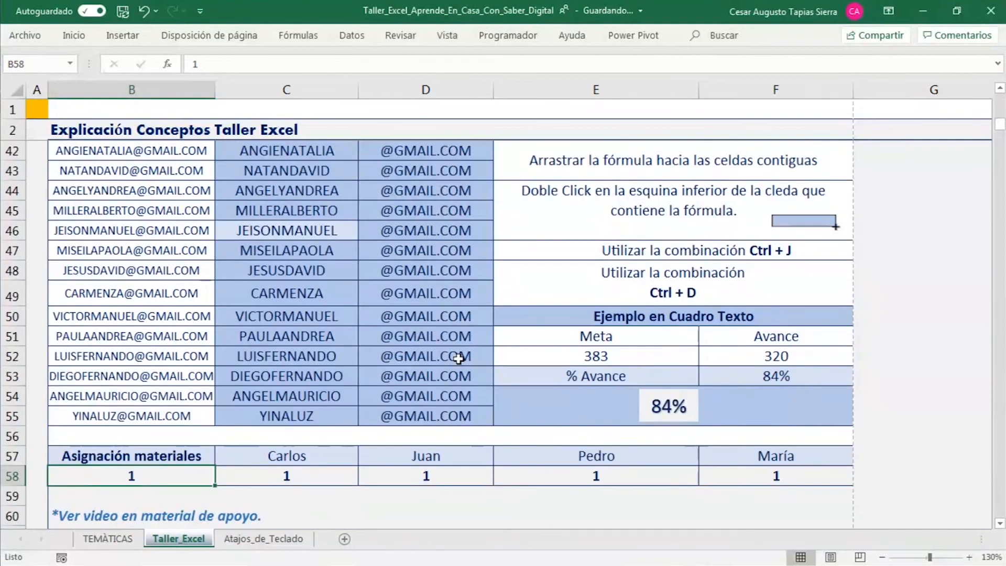
{"action": "scroll", "coordinate": [459, 358], "scroll_direction": "up", "scroll_amount": 1}
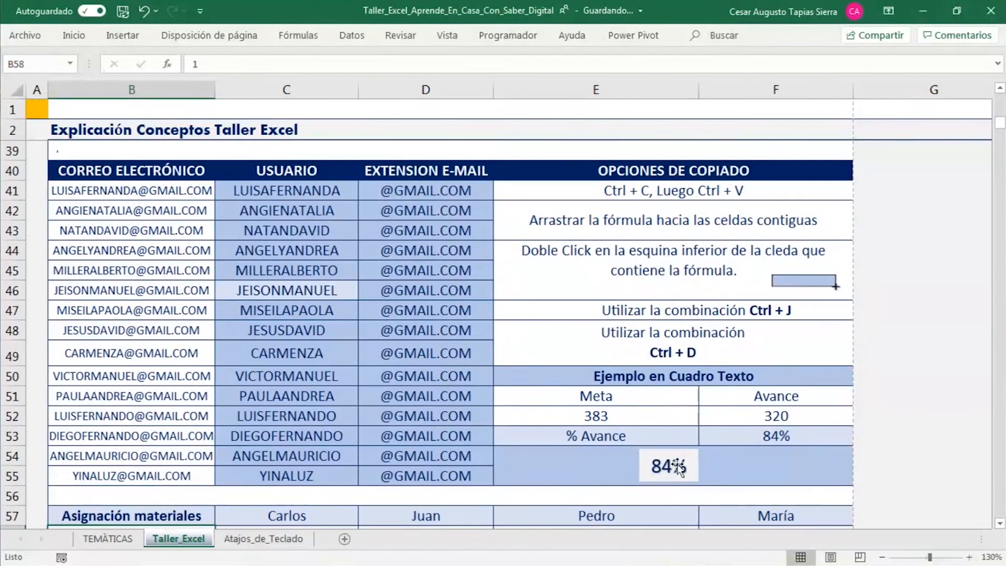
{"action": "left_click", "coordinate": [695, 469]}
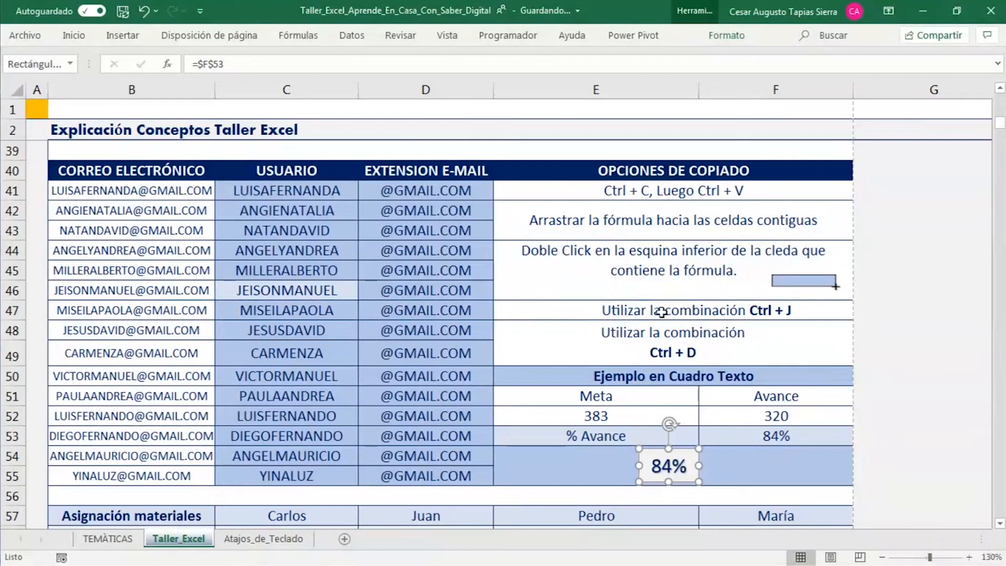
{"action": "left_click", "coordinate": [823, 336]}
{"action": "left_click", "coordinate": [880, 420]}
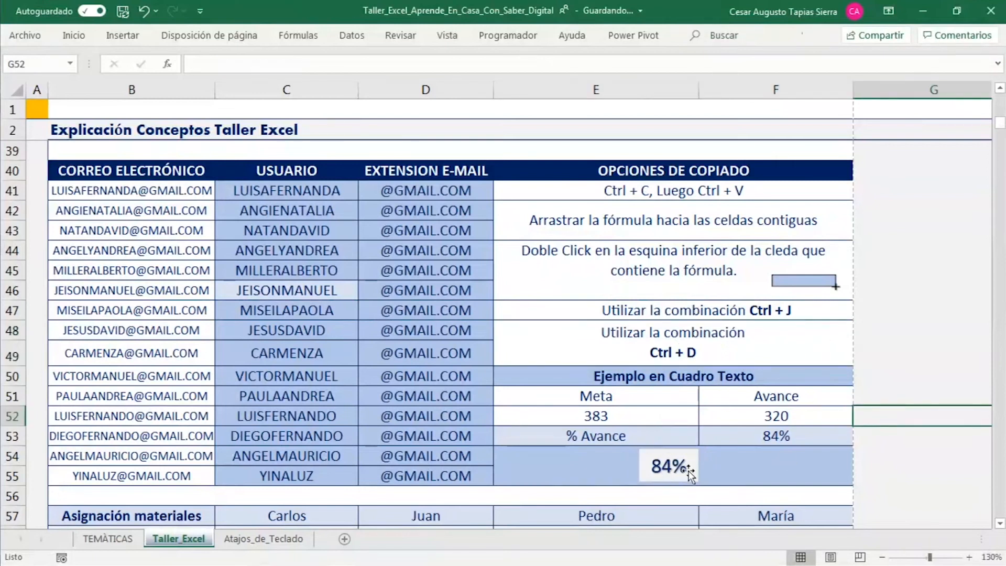
{"action": "left_click", "coordinate": [691, 471]}
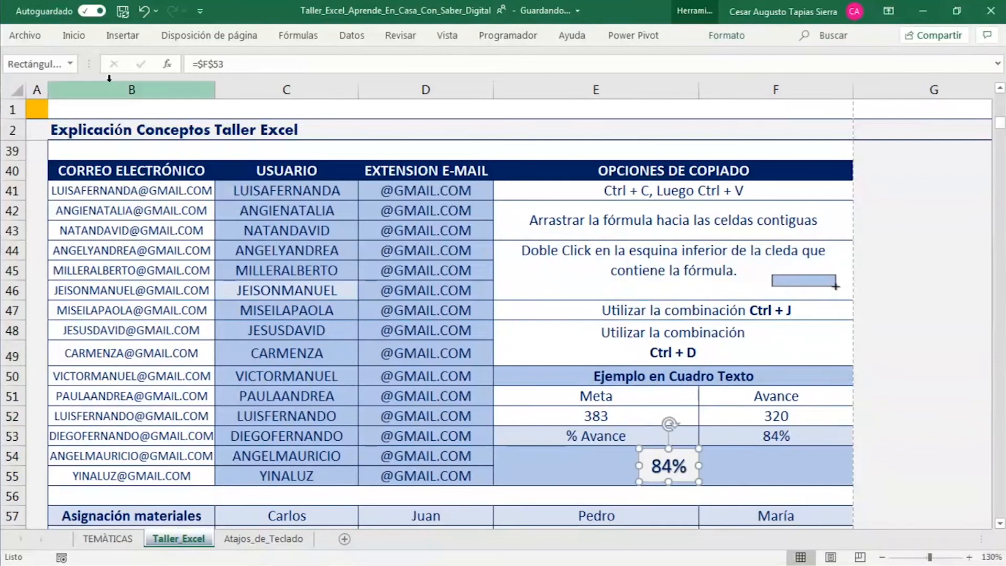
Show the Insert commands and keep the ribbon permanently expanded
{"action": "left_click", "coordinate": [74, 35]}
{"action": "left_click", "coordinate": [122, 35]}
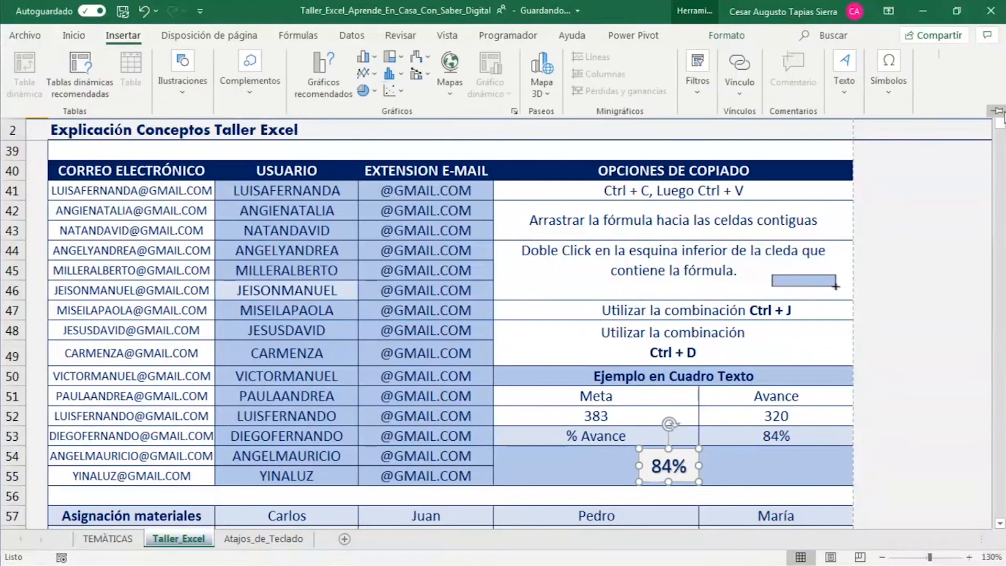
{"action": "left_click", "coordinate": [997, 112]}
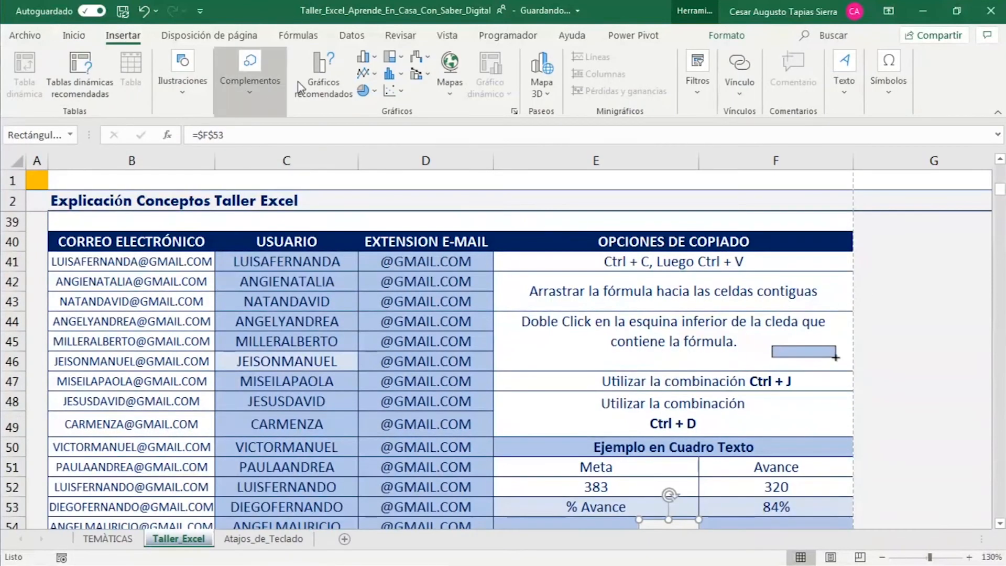
Insert a black WordArt object on the sheet
{"action": "left_click", "coordinate": [850, 98]}
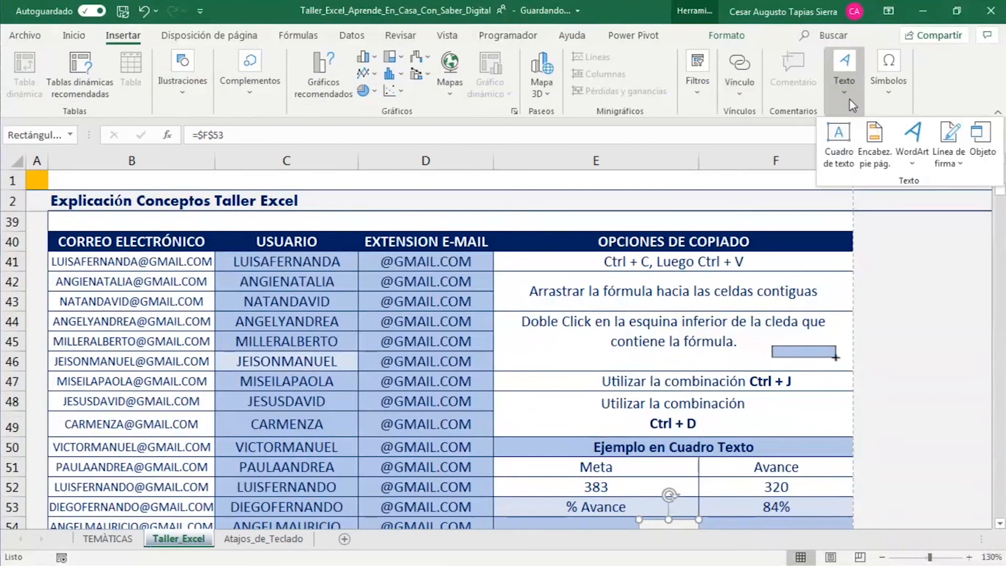
{"action": "left_click", "coordinate": [912, 144]}
{"action": "left_click", "coordinate": [810, 193]}
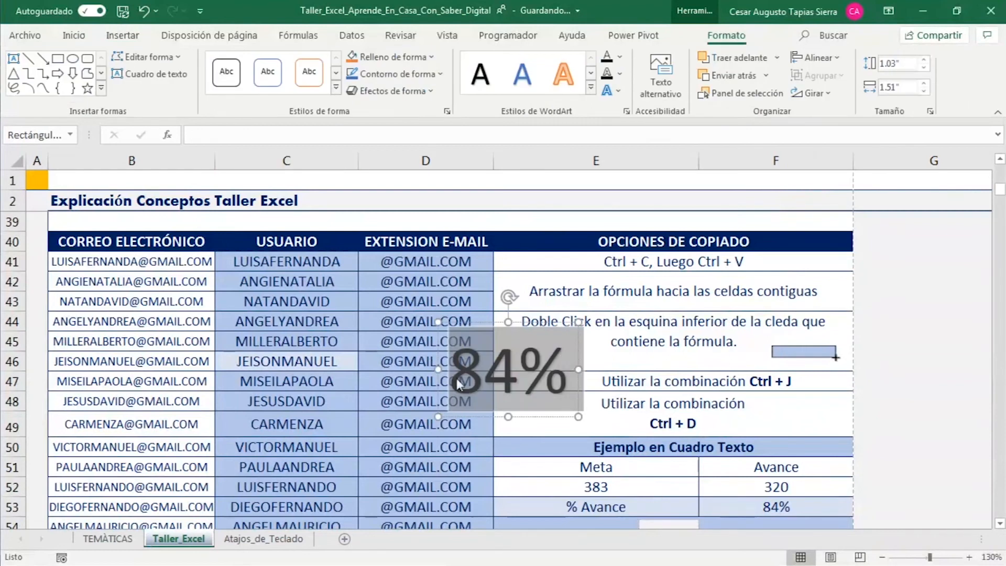
{"action": "left_click", "coordinate": [904, 325]}
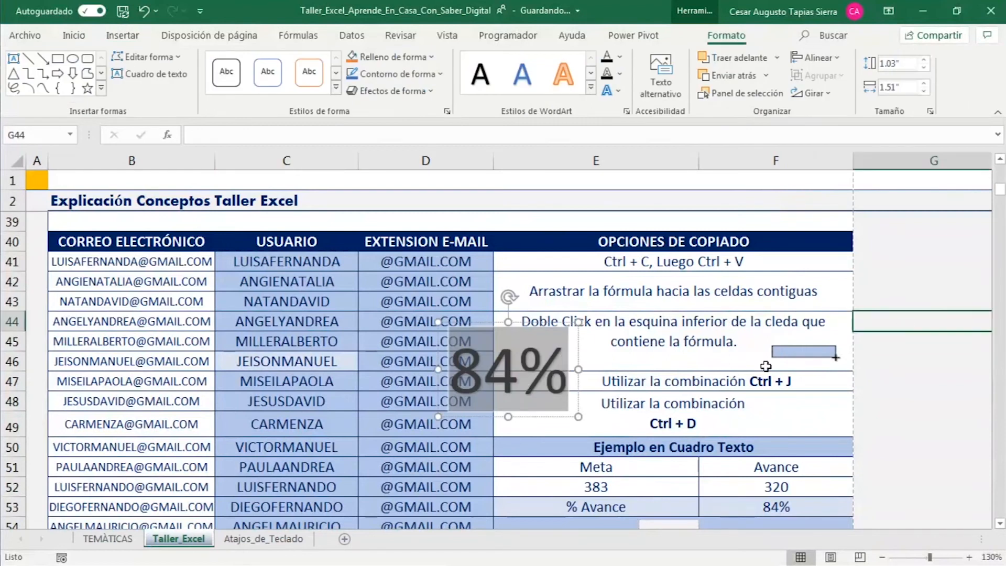
Move the new WordArt object over column F beside rows 45 to 49 and delete it
{"action": "left_click", "coordinate": [549, 361]}
{"action": "left_click_drag", "start_coordinate": [519, 322], "coordinate": [820, 335]}
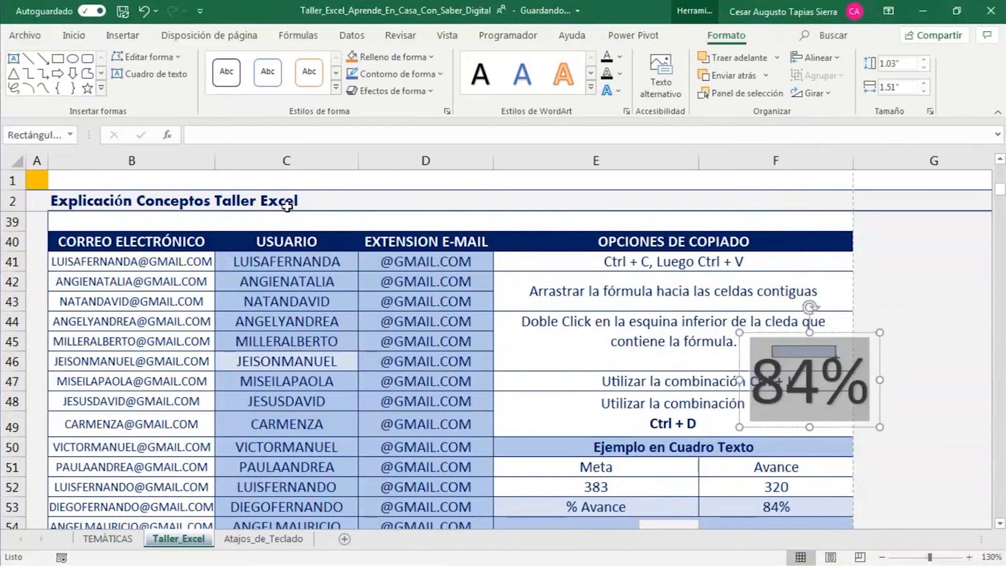
{"action": "left_click", "coordinate": [916, 299]}
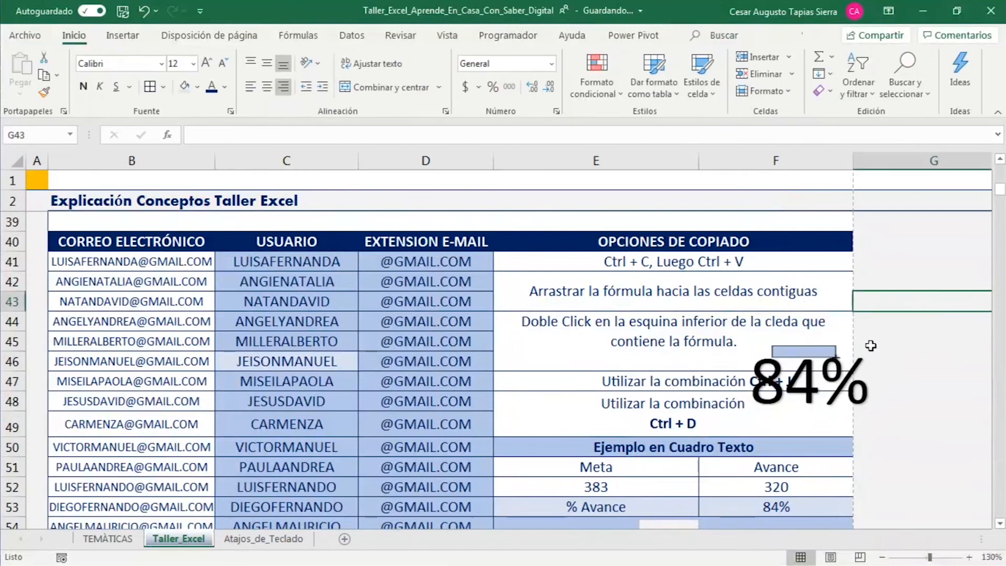
{"action": "left_click", "coordinate": [868, 344]}
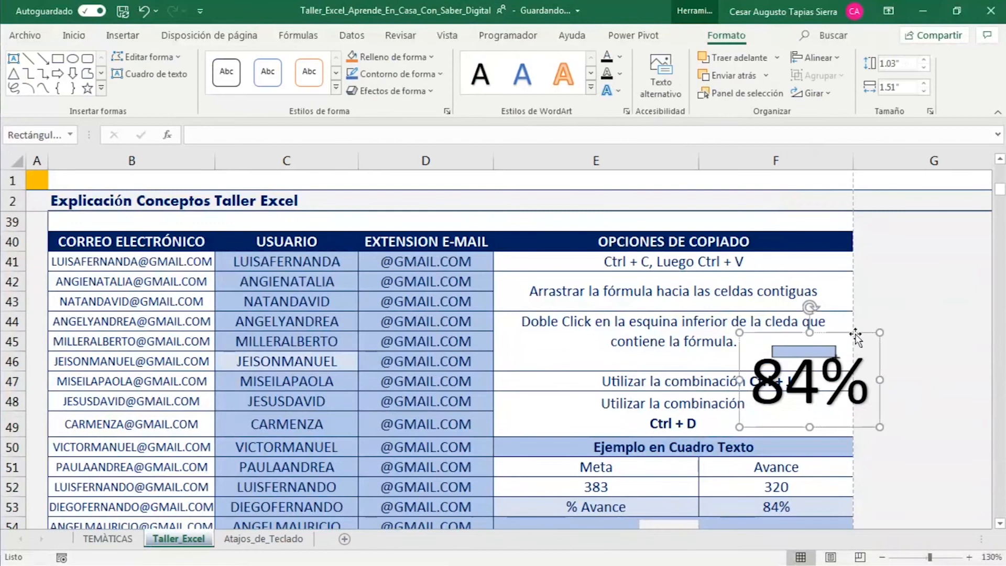
{"action": "key", "text": "Delete"}
Try to replace the cell reference of the text box under Ejemplo en Cuadro Texto with the text Ikl
{"action": "scroll", "coordinate": [855, 333], "scroll_direction": "down", "scroll_amount": 2}
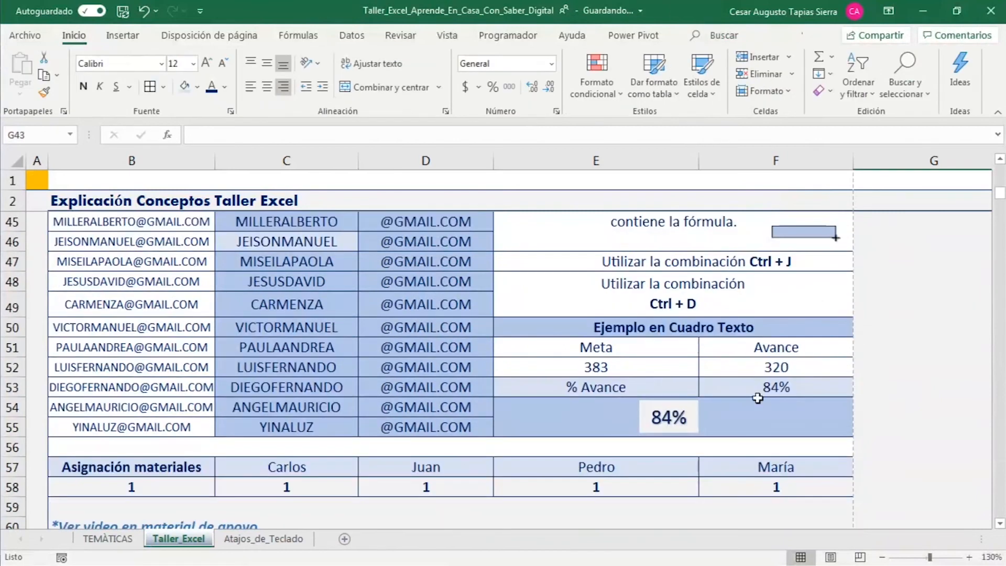
{"action": "left_click", "coordinate": [675, 430]}
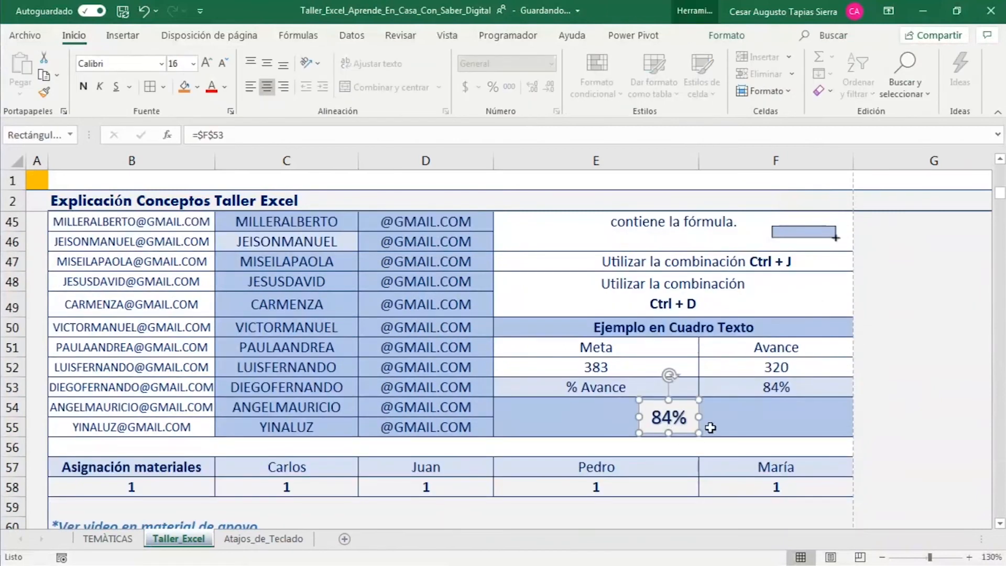
{"action": "left_click_drag", "start_coordinate": [231, 135], "coordinate": [192, 135]}
{"action": "key", "text": "BackSpace"}
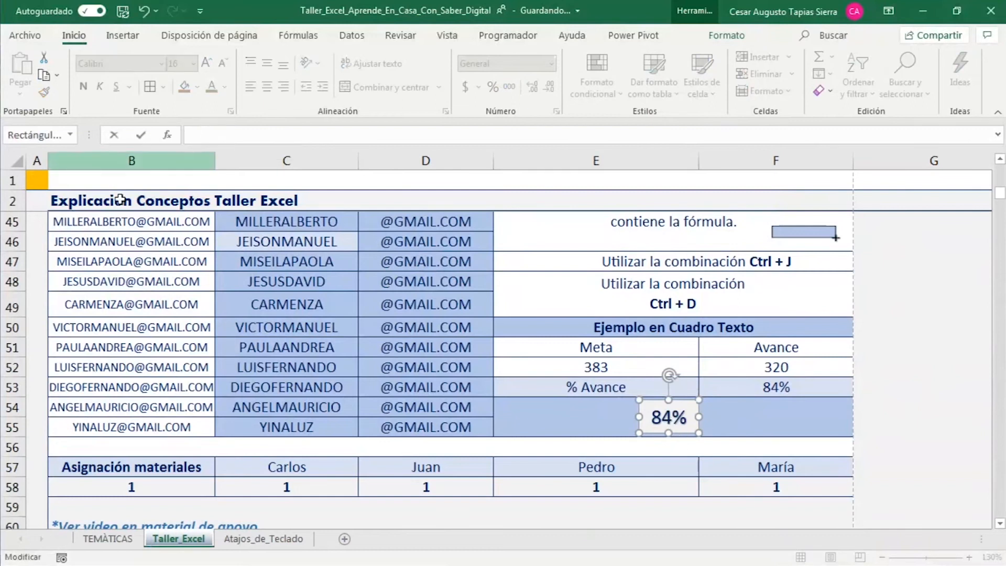
{"action": "type", "text": "Ikl"}
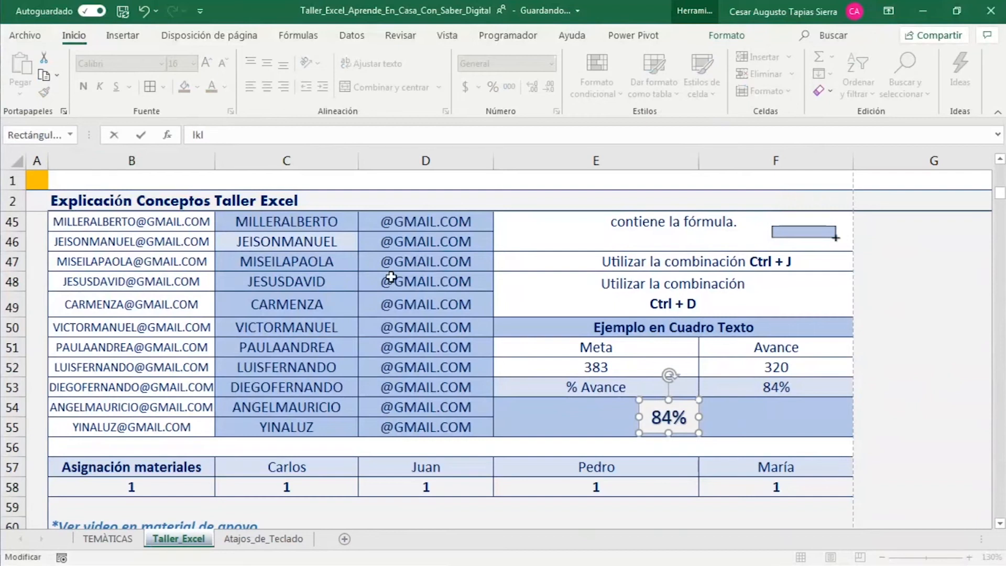
{"action": "key", "text": "Return"}
{"action": "left_click", "coordinate": [532, 335]}
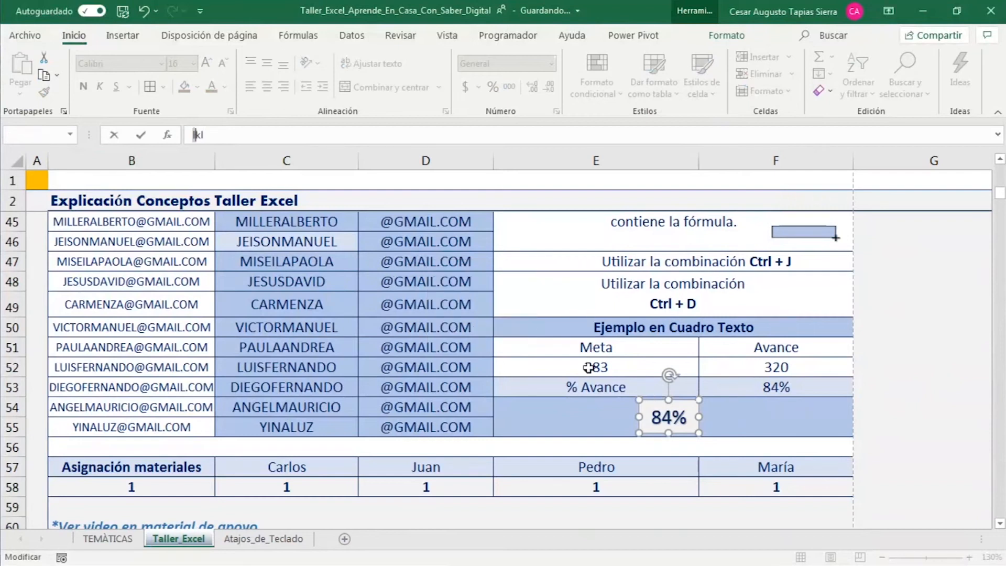
Clear the text box's reference so it is no longer linked to a cell, and reselect it to check
{"action": "left_click_drag", "start_coordinate": [220, 134], "coordinate": [190, 134]}
{"action": "key", "text": "Escape"}
{"action": "left_click", "coordinate": [768, 428]}
{"action": "left_click", "coordinate": [687, 424]}
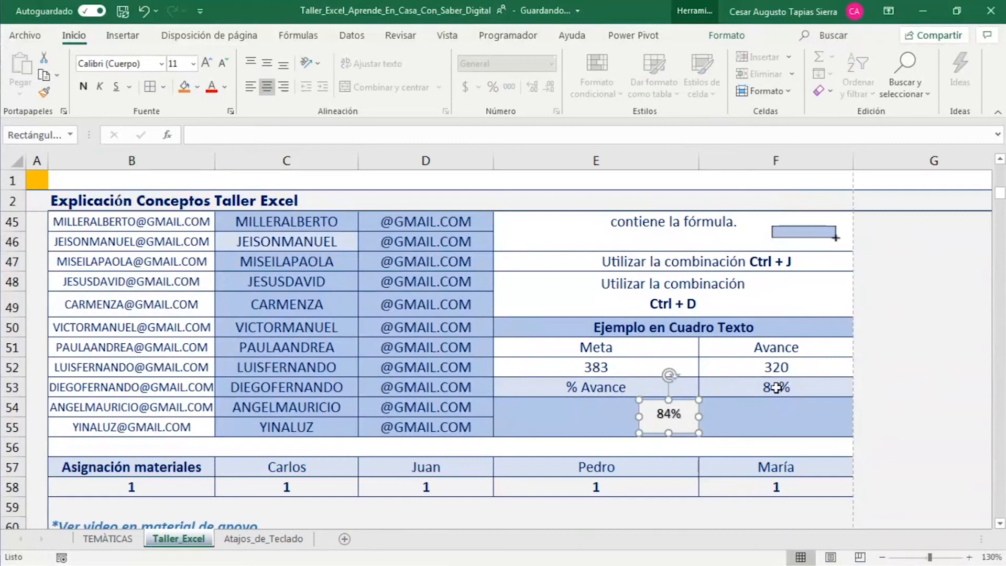
{"action": "left_click", "coordinate": [775, 427]}
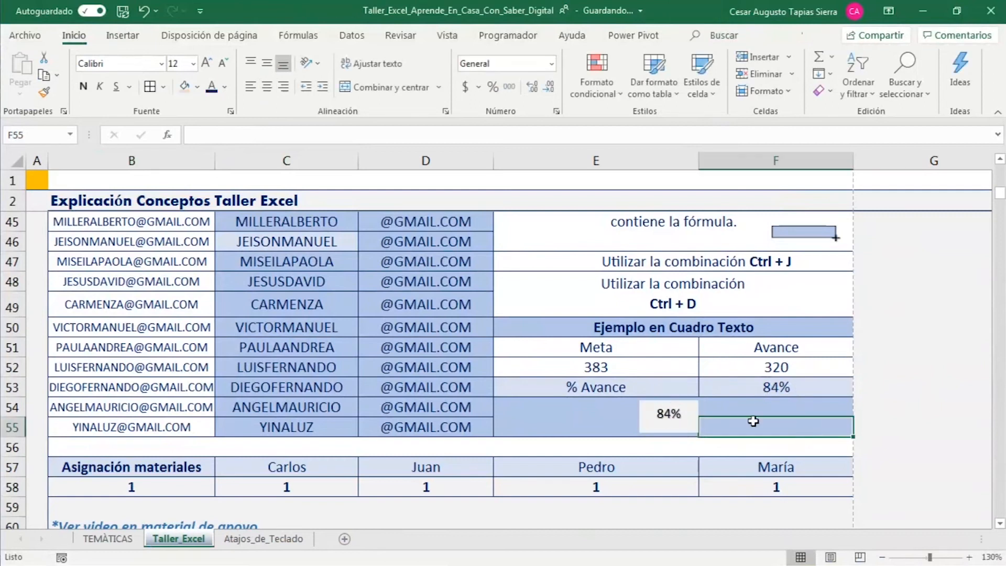
Link the text box to the % Avance cell with the formula =$F$53
{"action": "left_click", "coordinate": [698, 419]}
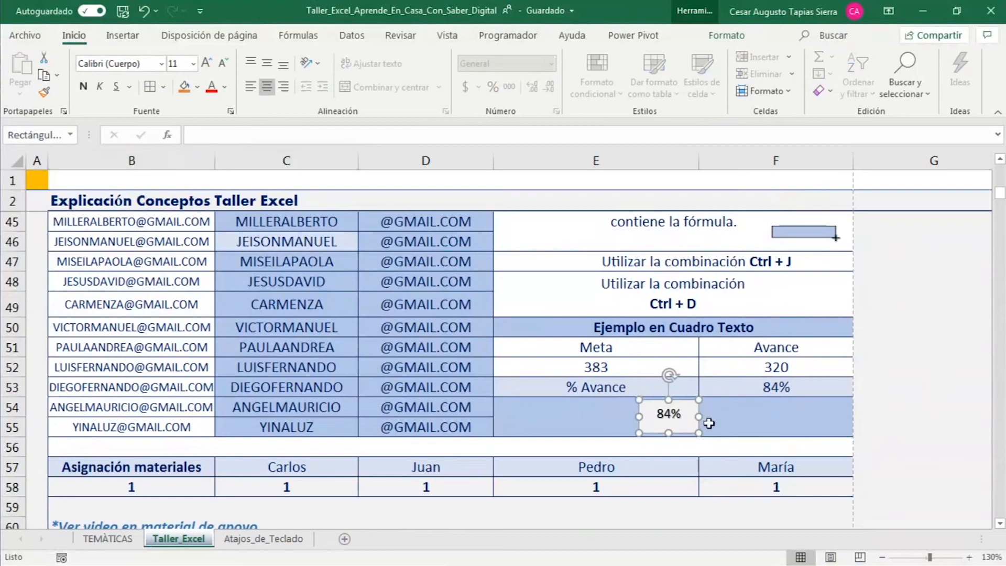
{"action": "left_click", "coordinate": [228, 132]}
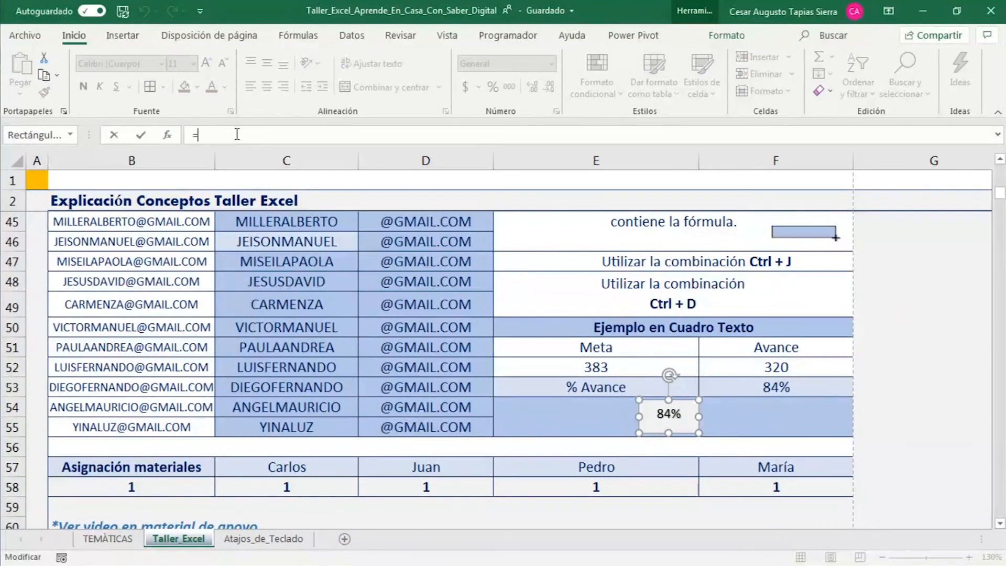
{"action": "left_click", "coordinate": [795, 387]}
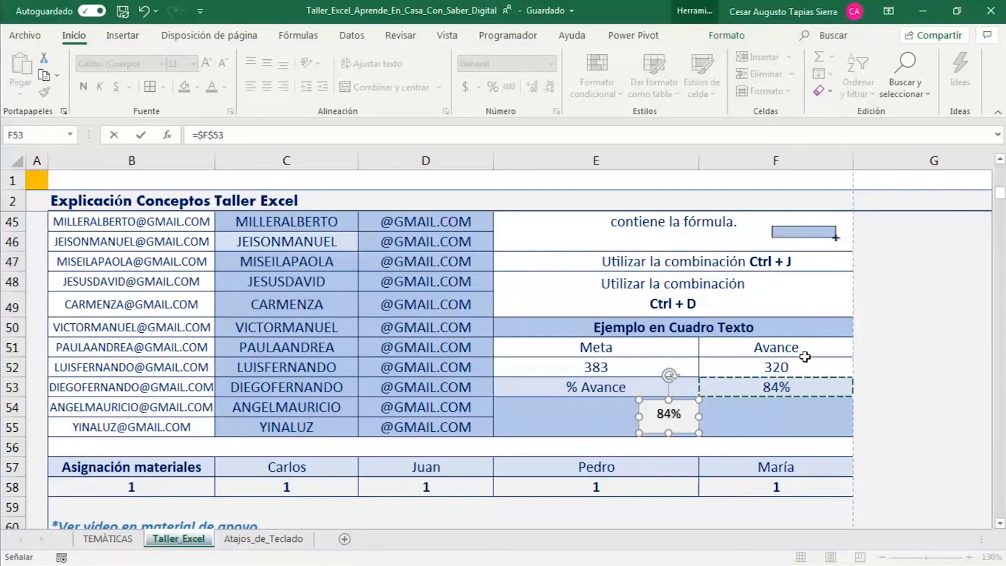
{"action": "key", "text": "Return"}
{"action": "left_click", "coordinate": [765, 425]}
{"action": "left_click", "coordinate": [678, 424]}
Select the % Avance result in F53 and set the Meta value in E52 to 400
{"action": "left_click", "coordinate": [796, 386]}
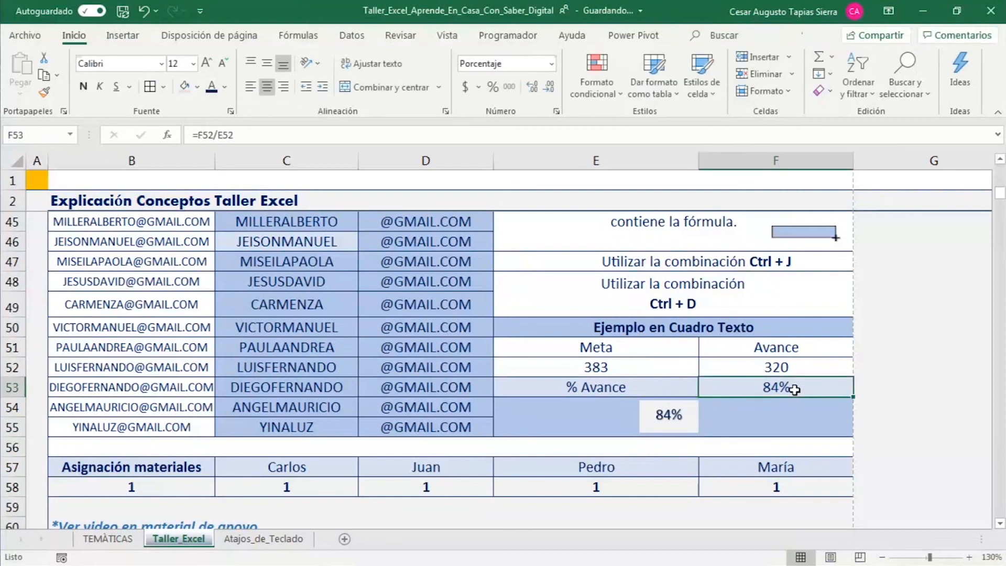
{"action": "left_click", "coordinate": [637, 369]}
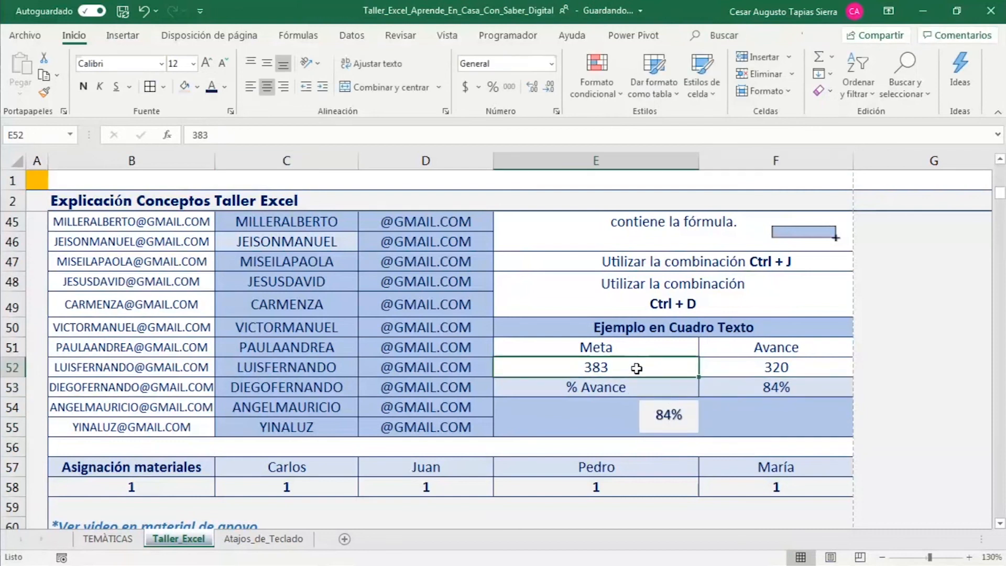
{"action": "type", "text": "400"}
{"action": "key", "text": "Return"}
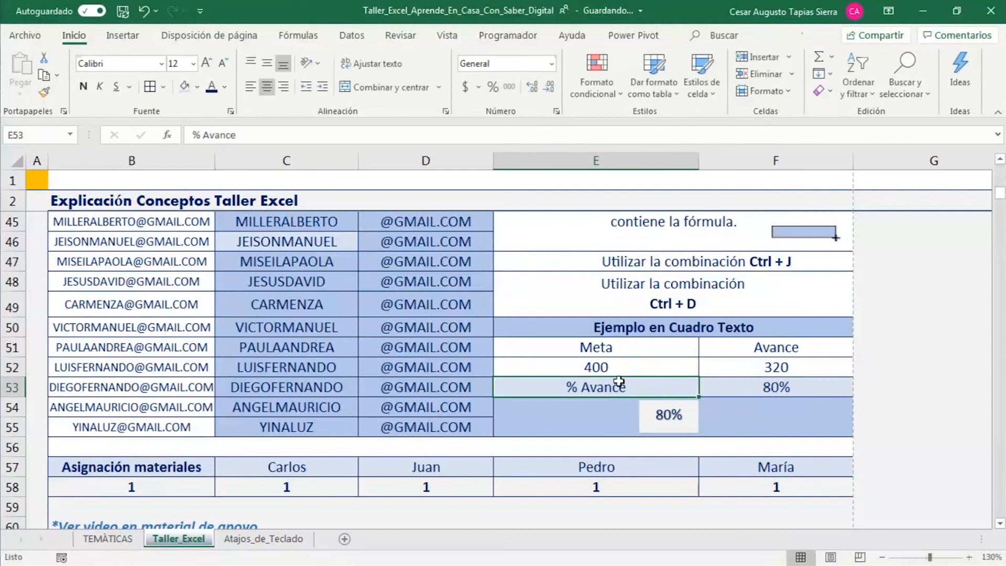
Check the text box against the F53 value and shift the box slightly to the left
{"action": "left_click", "coordinate": [784, 388]}
{"action": "left_click", "coordinate": [663, 430]}
{"action": "mouse_move", "coordinate": [661, 430]}
{"action": "left_mouse_down"}
{"action": "mouse_move", "coordinate": [590, 430]}
{"action": "mouse_move", "coordinate": [657, 430]}
{"action": "left_mouse_up"}
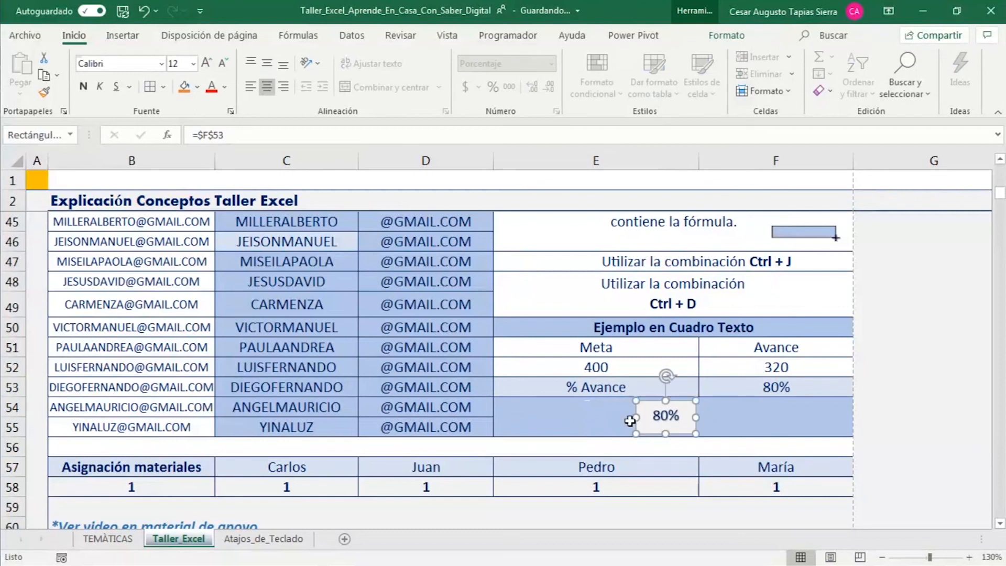
{"action": "scroll", "coordinate": [315, 361], "scroll_direction": "up", "scroll_amount": 2}
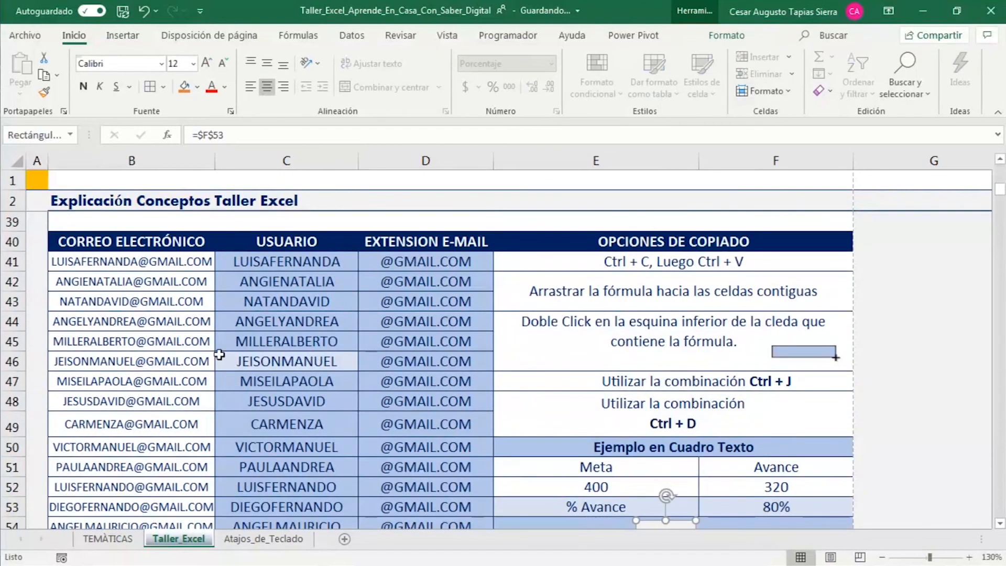
Insert the MINUSC function before CONCATENAR in the e-mail formula of cell B41
{"action": "scroll", "coordinate": [218, 353], "scroll_direction": "down", "scroll_amount": 1}
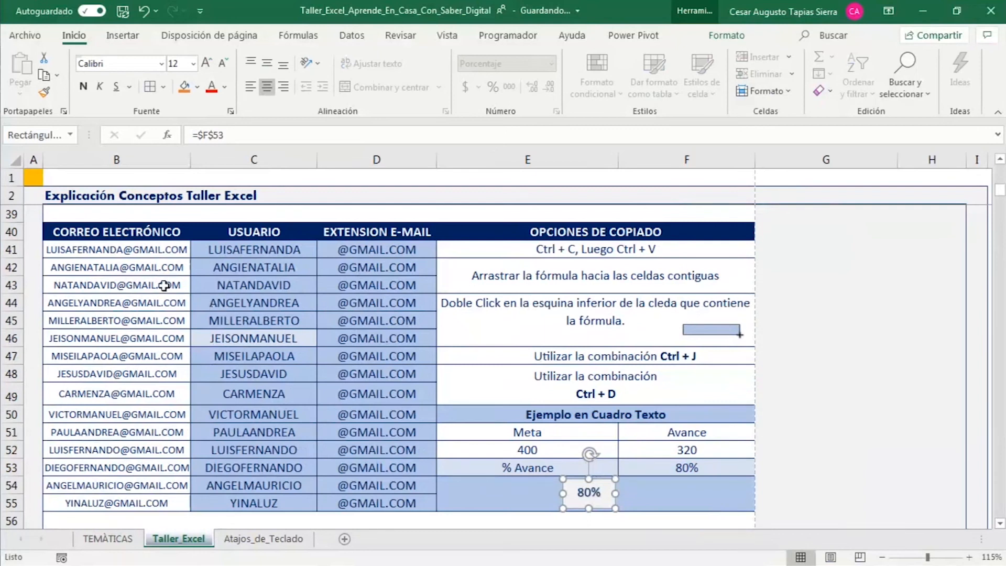
{"action": "left_click", "coordinate": [139, 252]}
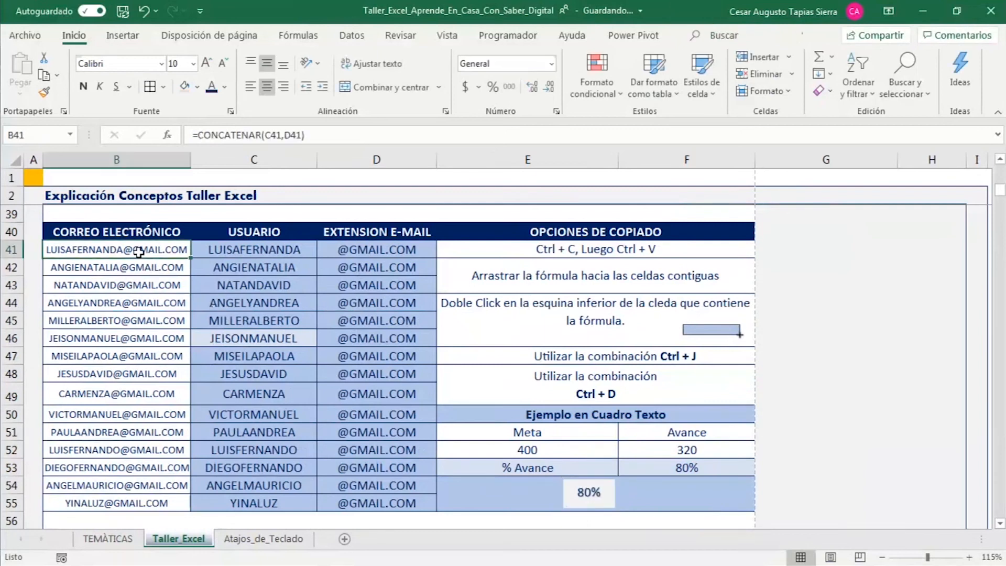
{"action": "scroll", "coordinate": [130, 435], "scroll_direction": "down", "scroll_amount": 2}
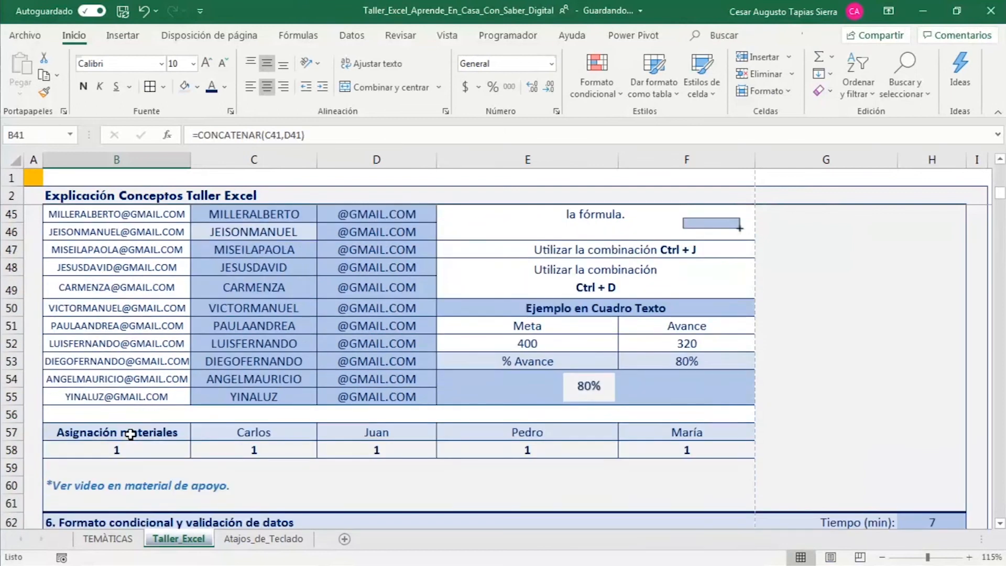
{"action": "scroll", "coordinate": [131, 434], "scroll_direction": "up", "scroll_amount": 2}
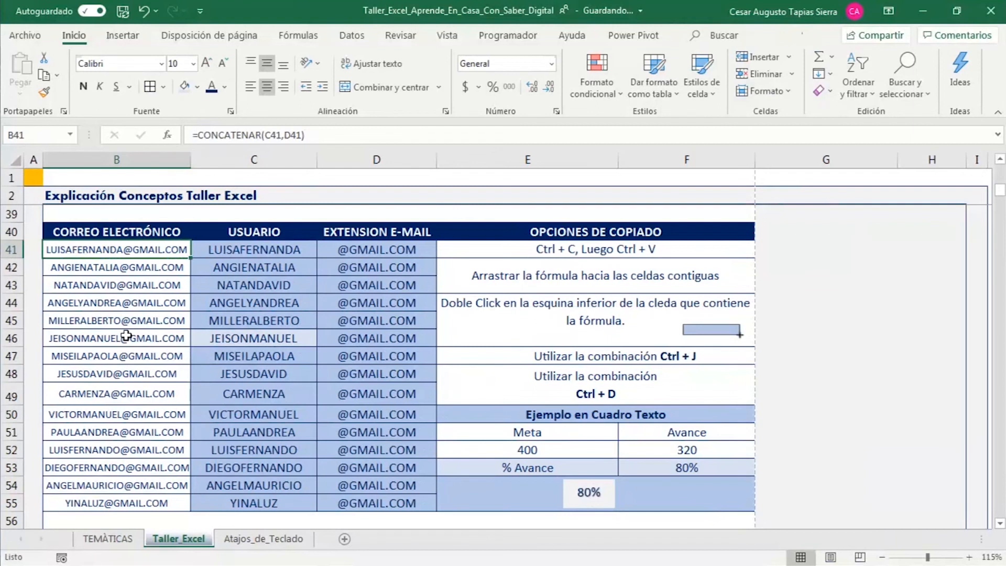
{"action": "left_click", "coordinate": [199, 136]}
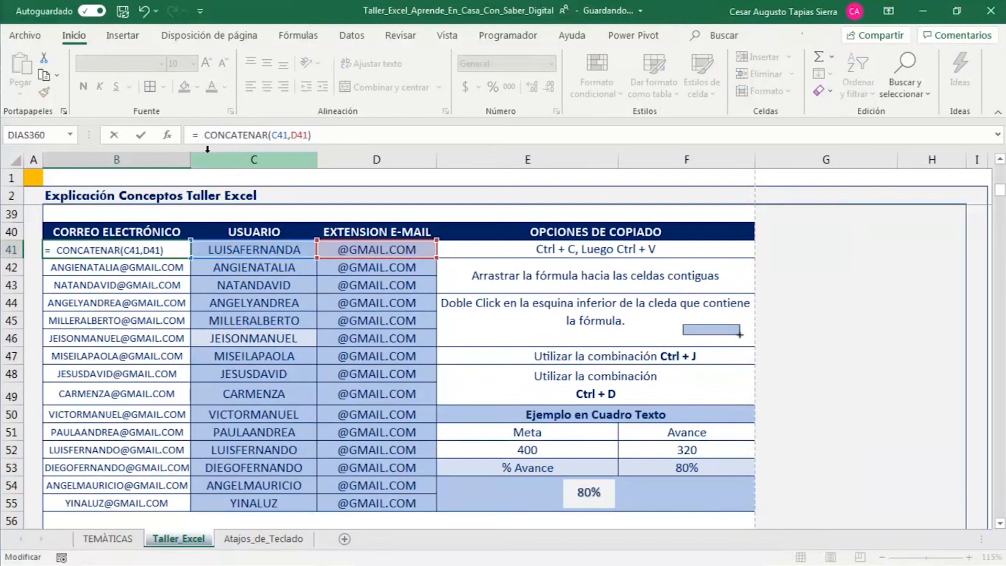
{"action": "type", "text": "m"}
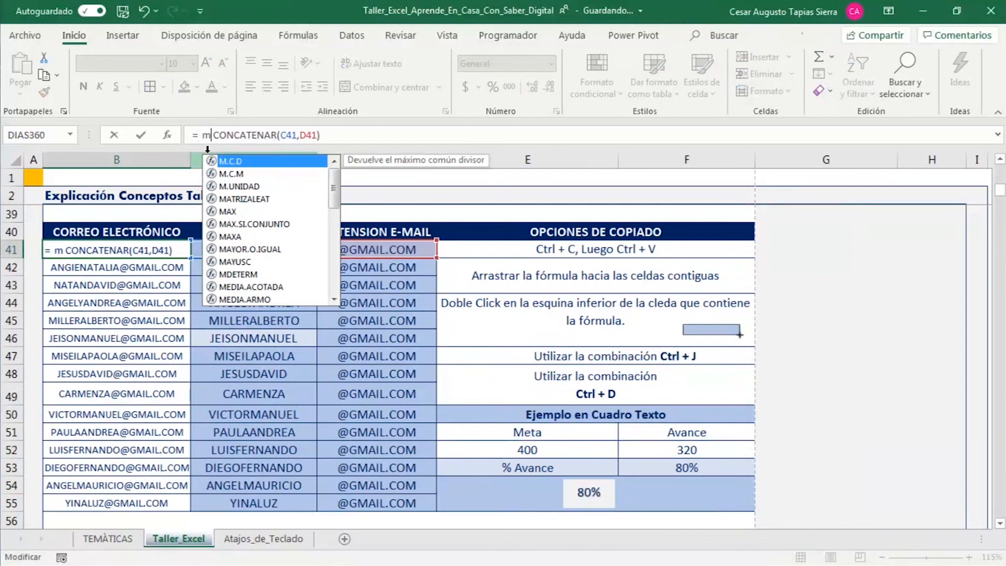
{"action": "type", "text": "in"}
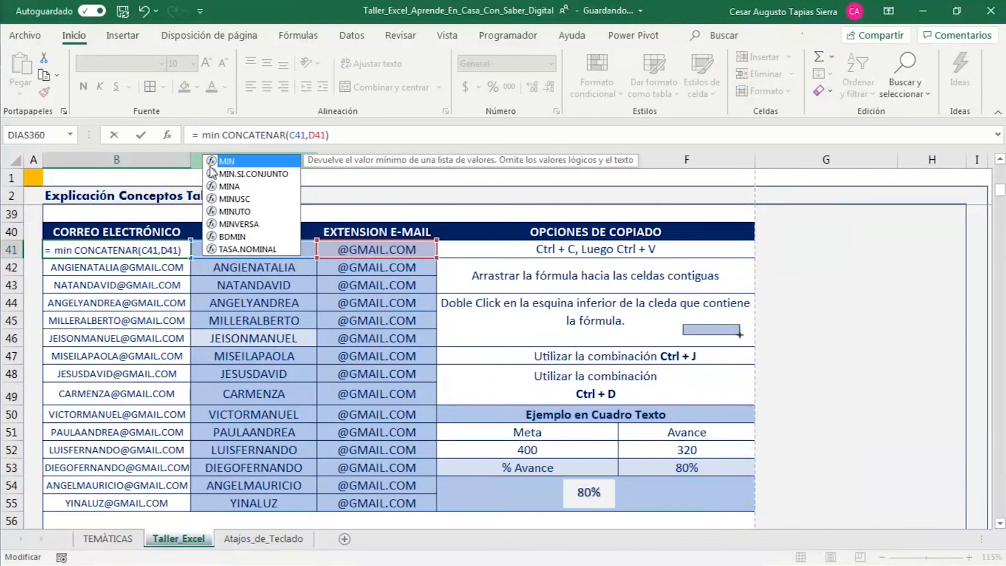
{"action": "left_click", "coordinate": [246, 203]}
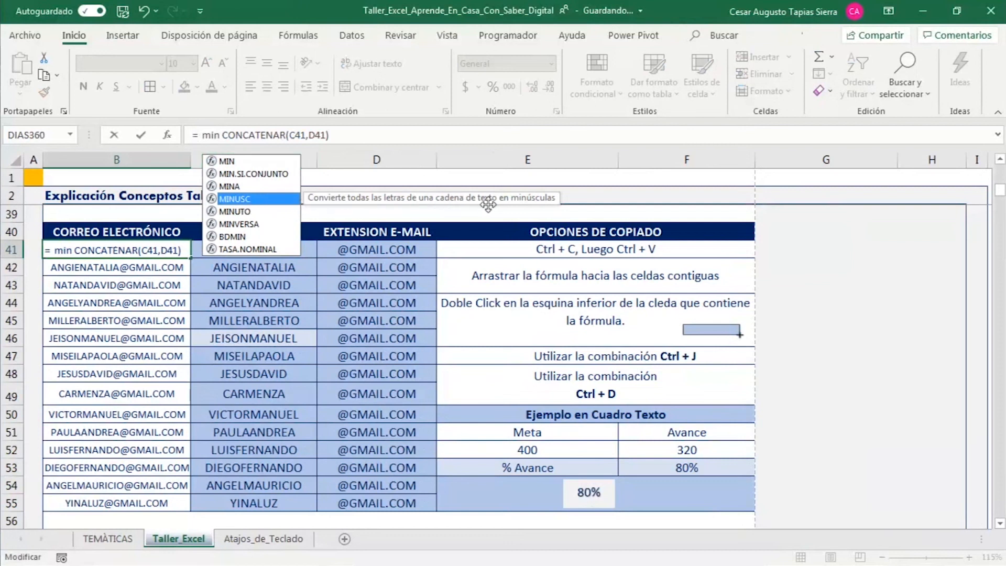
{"action": "double_click", "coordinate": [240, 201]}
Close the MINUSC function after CONCATENAR(C41,D41) and accept the formula in B41
{"action": "left_click_drag", "start_coordinate": [249, 134], "coordinate": [350, 133]}
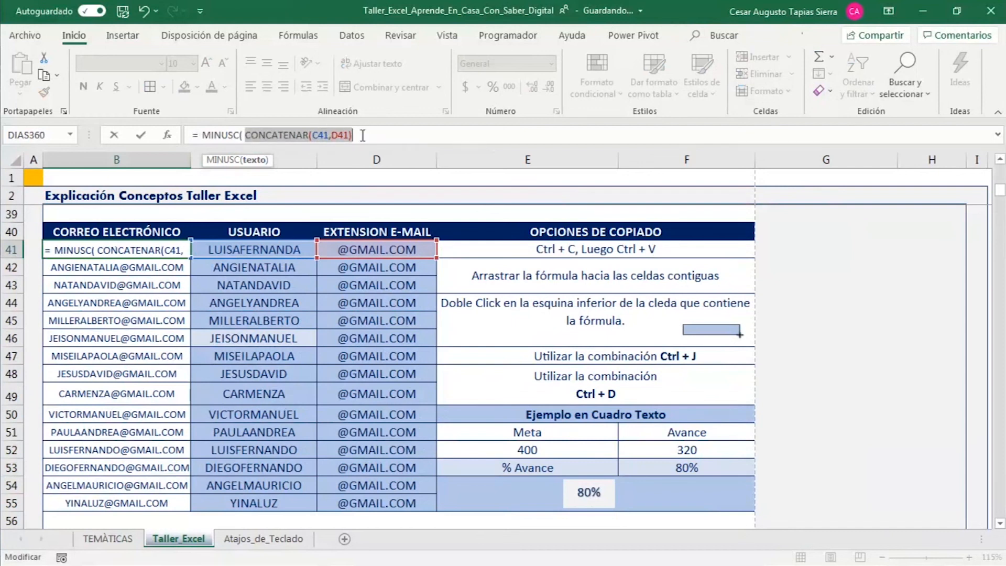
{"action": "left_click", "coordinate": [368, 136]}
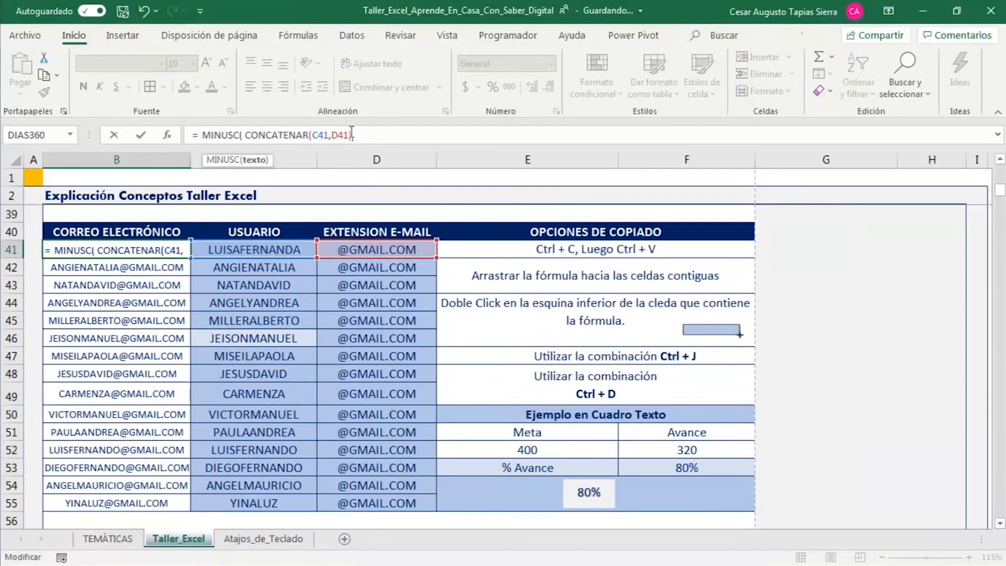
{"action": "type", "text": ")"}
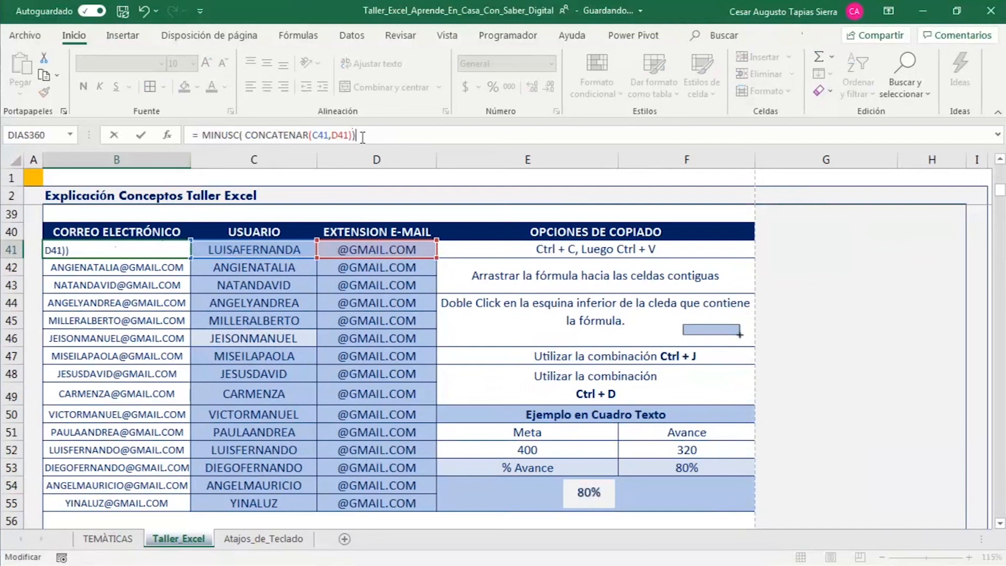
{"action": "key", "text": "Return"}
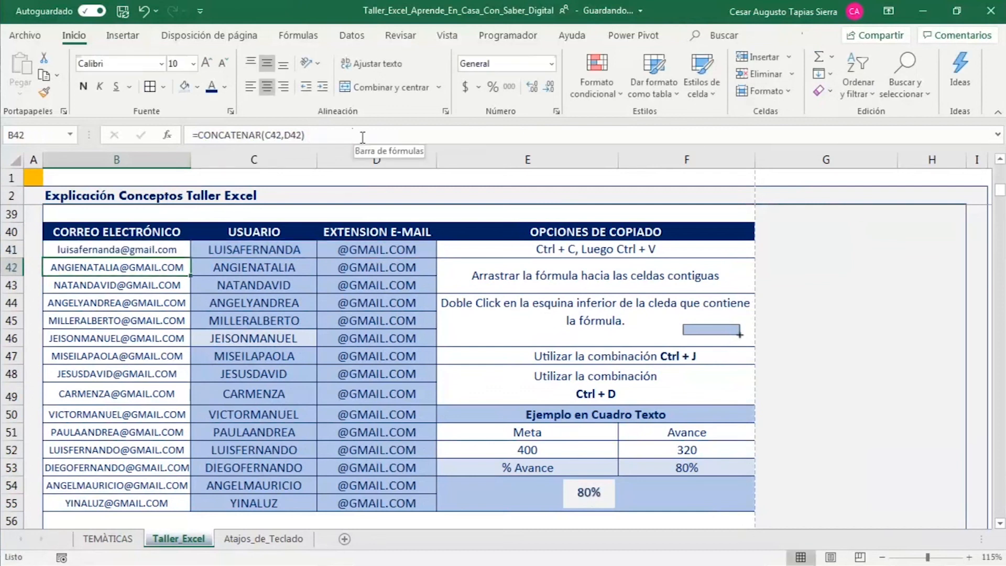
Autofill the lowercase e-mail formula from B41 down to B55 and undo the fill
{"action": "left_click_drag", "start_coordinate": [136, 253], "coordinate": [162, 504]}
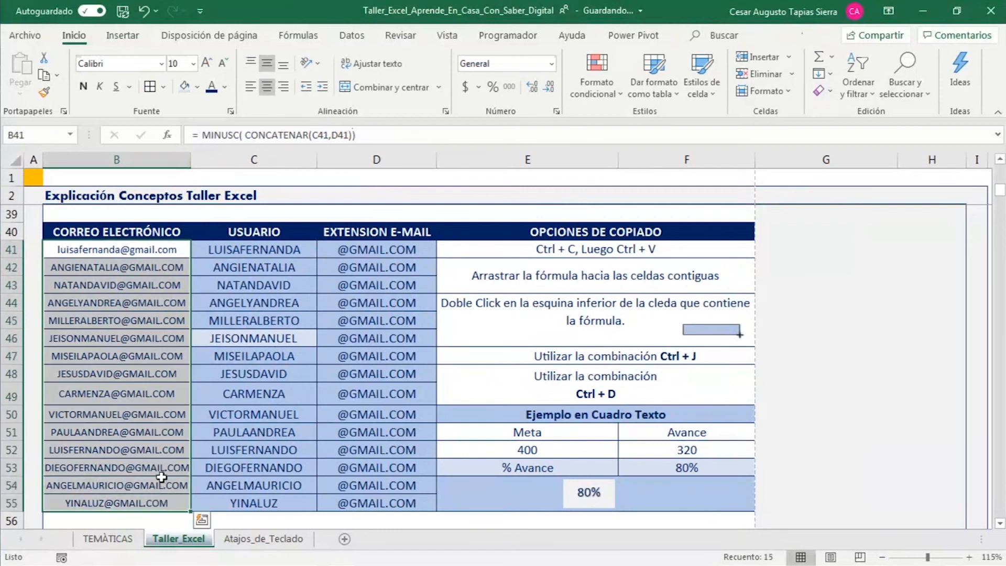
{"action": "left_click", "coordinate": [172, 250]}
{"action": "double_click", "coordinate": [190, 257]}
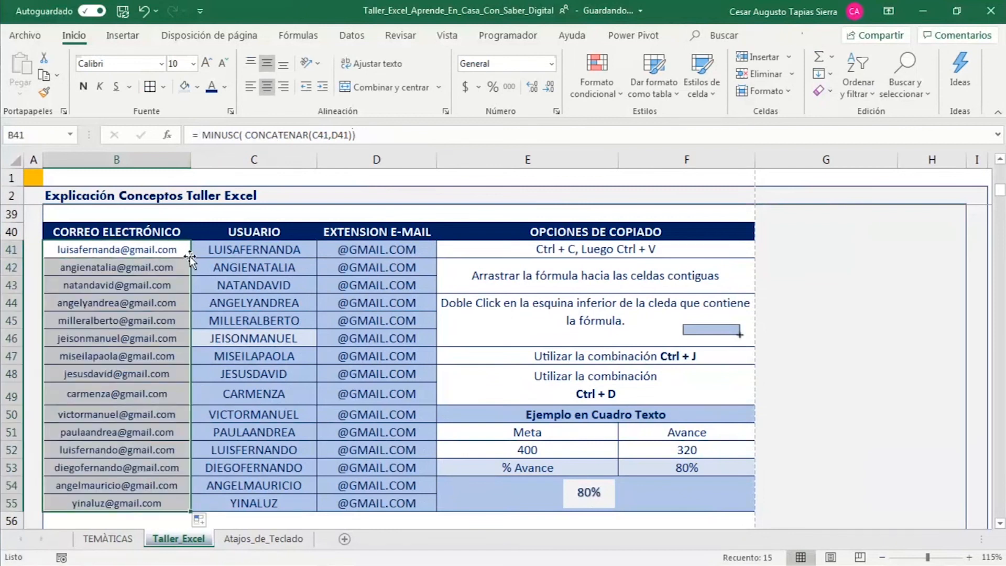
{"action": "key", "text": "ctrl+z"}
Fill the B41 formula down through the selected range B41:B55
{"action": "left_click_drag", "start_coordinate": [160, 251], "coordinate": [163, 503]}
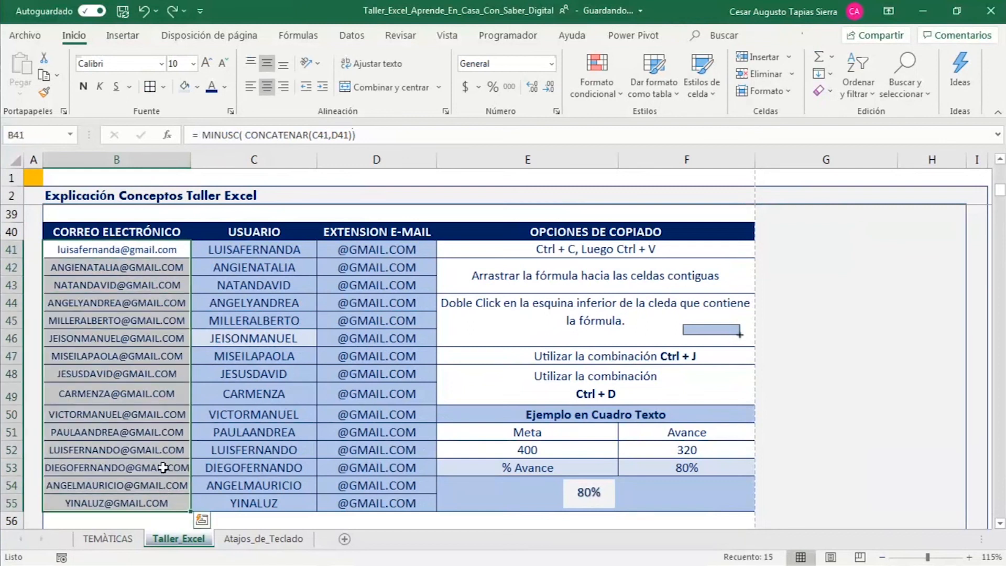
{"action": "key", "text": "ctrl+j"}
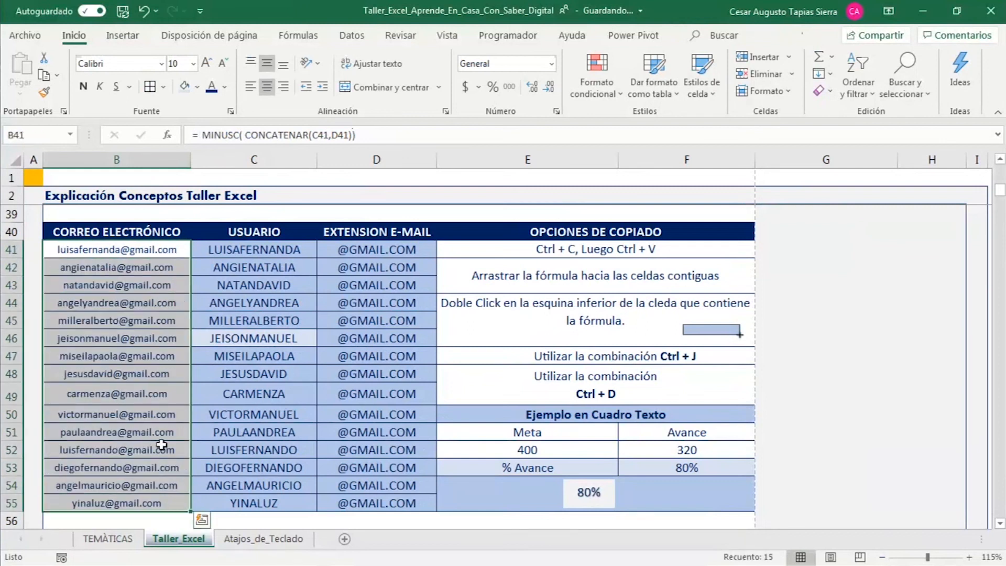
{"action": "left_click", "coordinate": [136, 332]}
Review the lowercase e-mail column and the rest of the Copiado de fórmulas section, and switch to the Microsoft Teams meeting
{"action": "scroll", "coordinate": [135, 332], "scroll_direction": "down", "scroll_amount": 2}
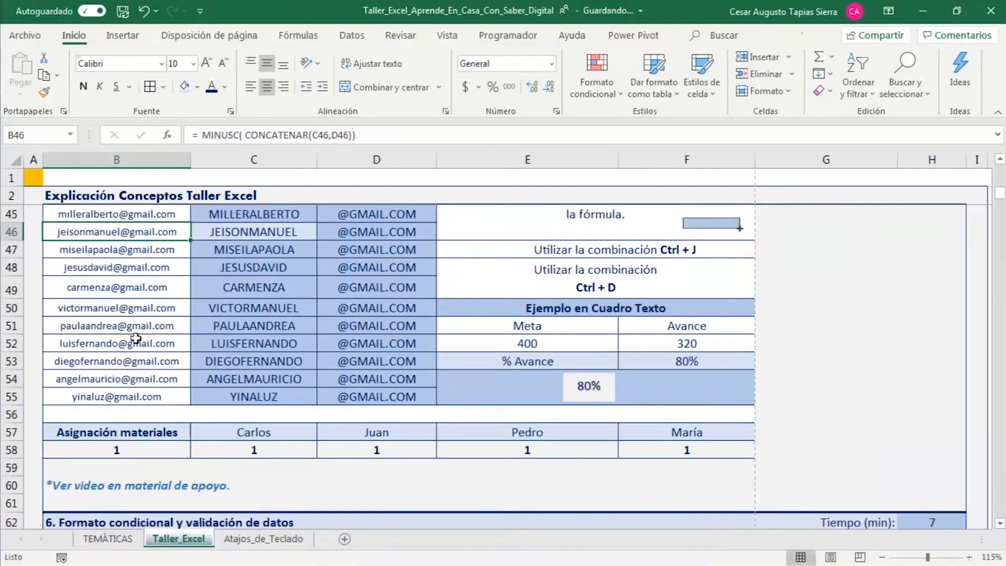
{"action": "scroll", "coordinate": [136, 338], "scroll_direction": "up", "scroll_amount": 4}
{"action": "left_click", "coordinate": [143, 407]}
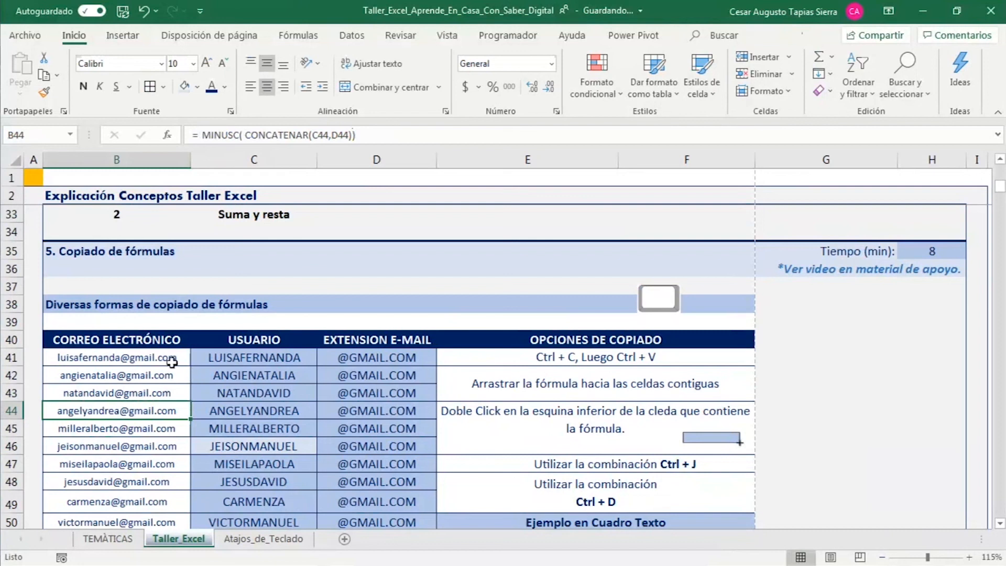
{"action": "scroll", "coordinate": [154, 363], "scroll_direction": "down", "scroll_amount": 1}
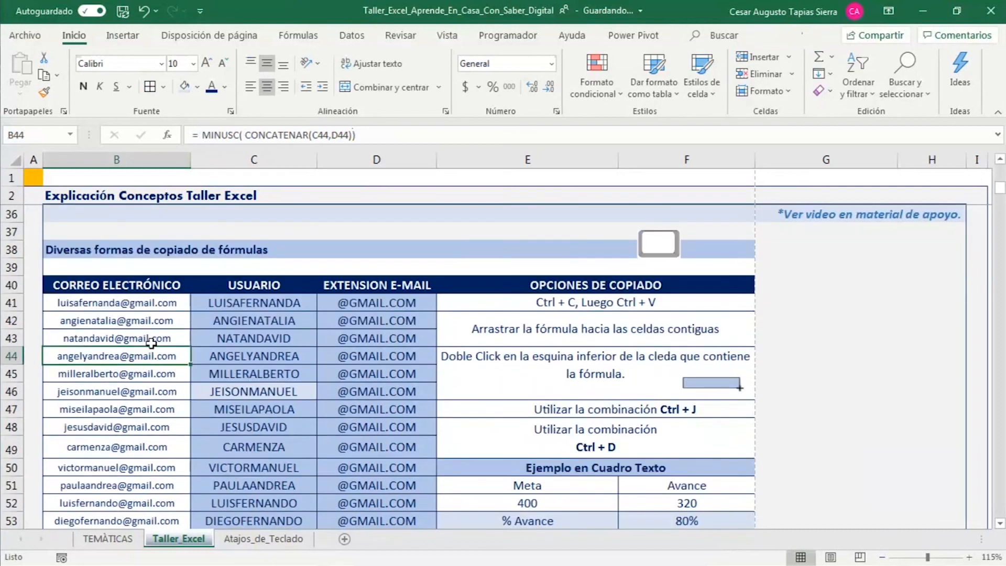
{"action": "scroll", "coordinate": [140, 384], "scroll_direction": "down", "scroll_amount": 2}
{"action": "scroll", "coordinate": [140, 384], "scroll_direction": "down", "scroll_amount": 1}
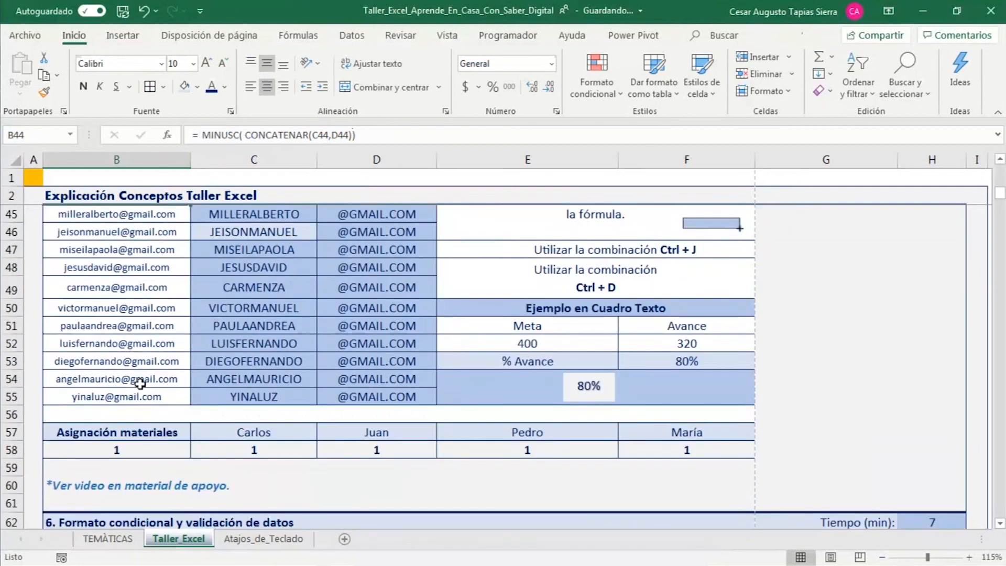
{"action": "scroll", "coordinate": [140, 384], "scroll_direction": "down", "scroll_amount": 1}
{"action": "scroll", "coordinate": [140, 383], "scroll_direction": "up", "scroll_amount": 4}
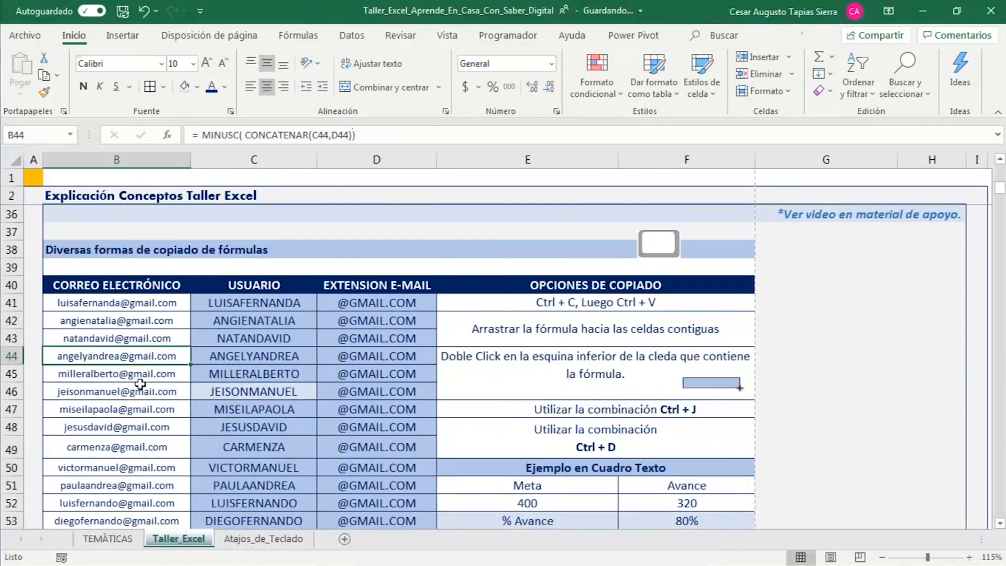
{"action": "scroll", "coordinate": [437, 418], "scroll_direction": "down", "scroll_amount": 1}
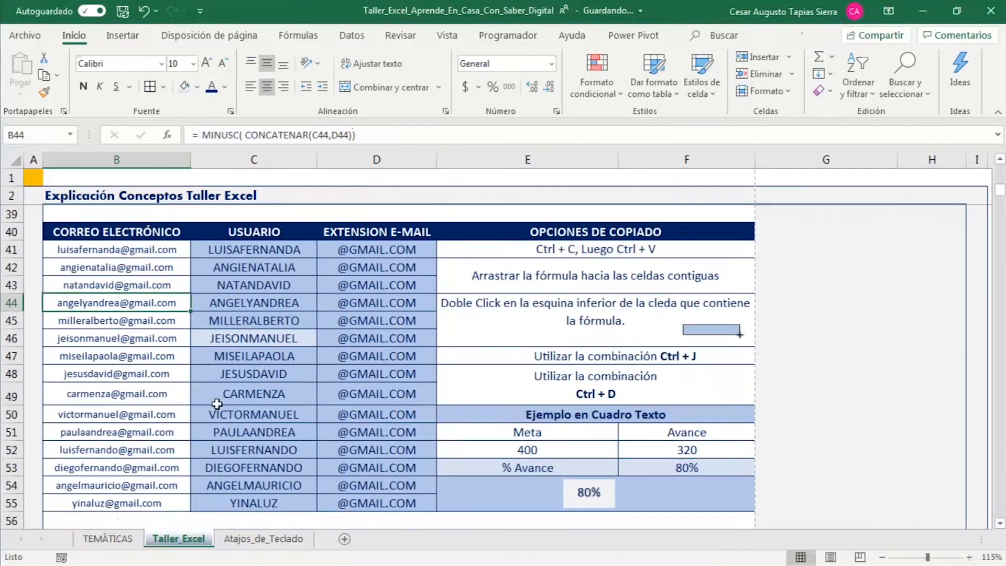
{"action": "scroll", "coordinate": [151, 321], "scroll_direction": "up", "scroll_amount": 1}
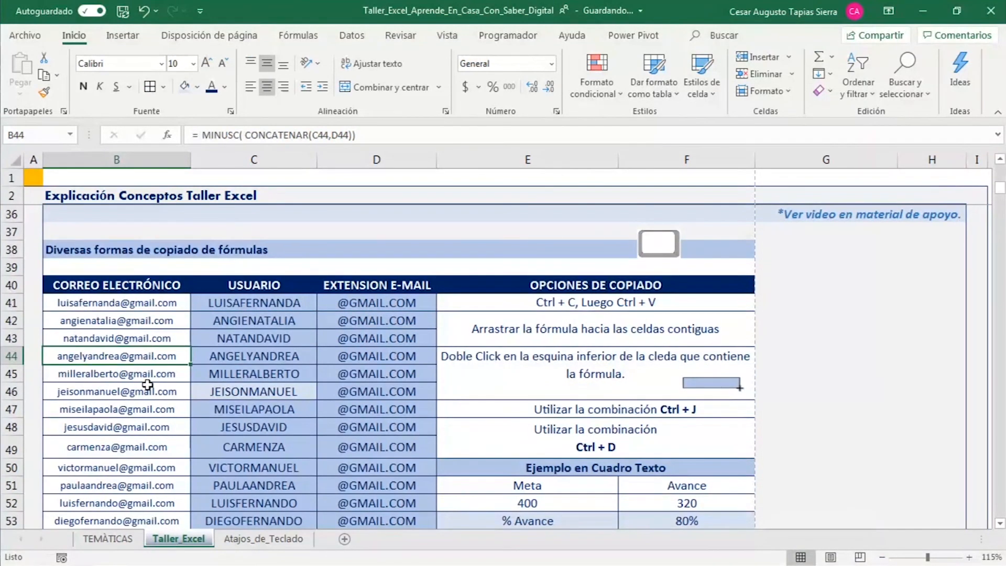
{"action": "scroll", "coordinate": [140, 358], "scroll_direction": "up", "scroll_amount": 1}
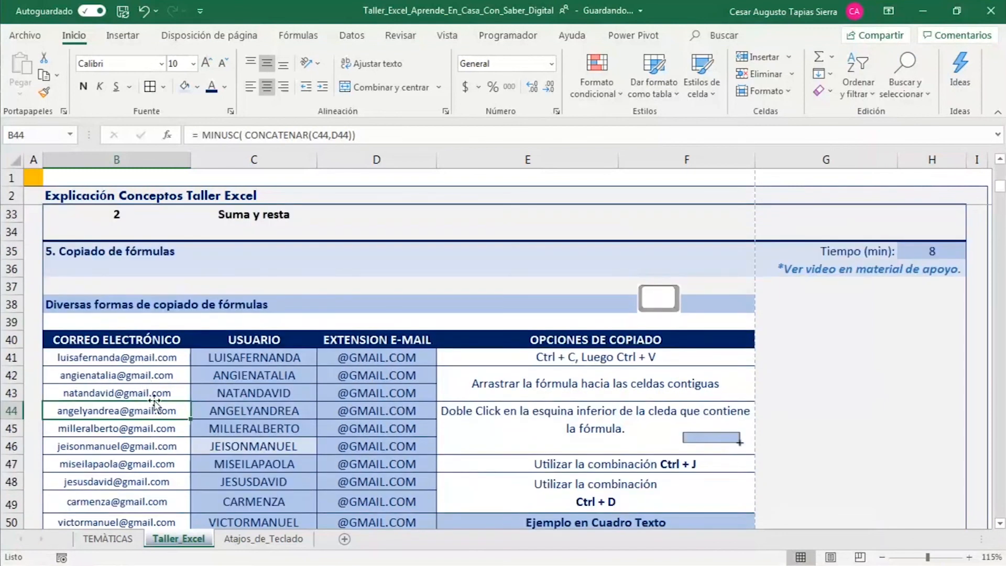
{"action": "key", "text": "alt+Tab"}
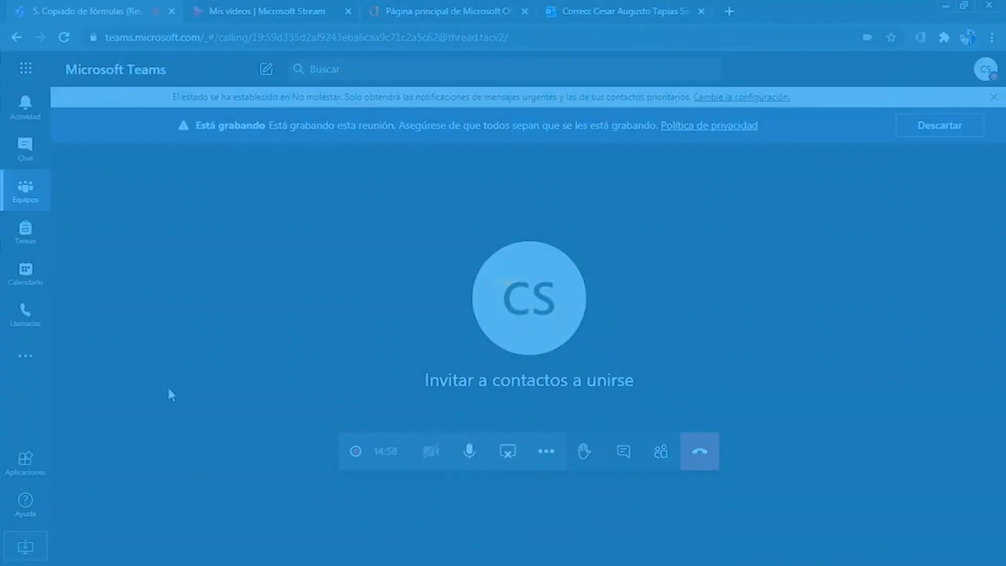